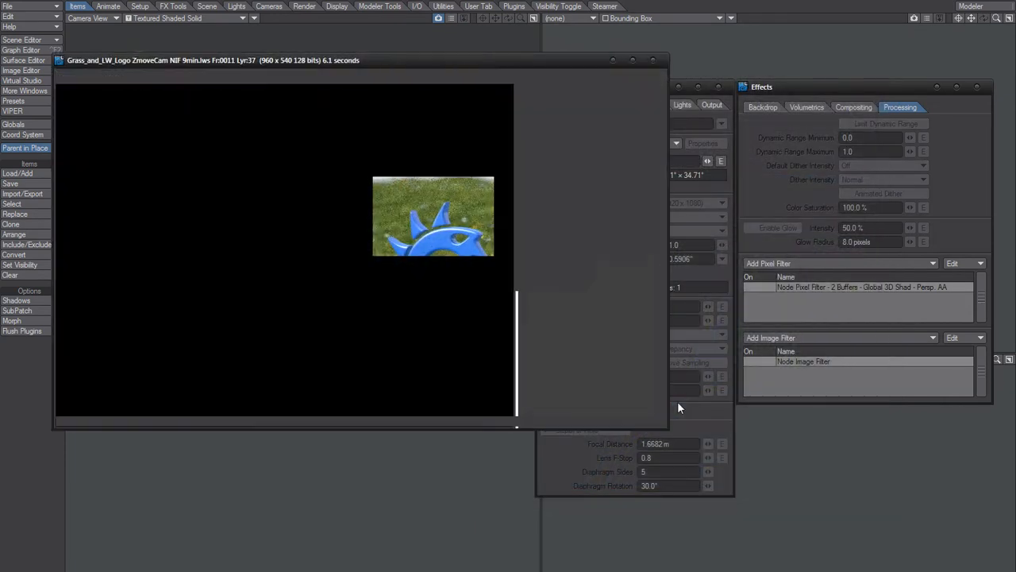
# View the rendered logo at 400% and narrow the render window to uncover the camera settings in Render Globals
pyautogui.click(335, 76)
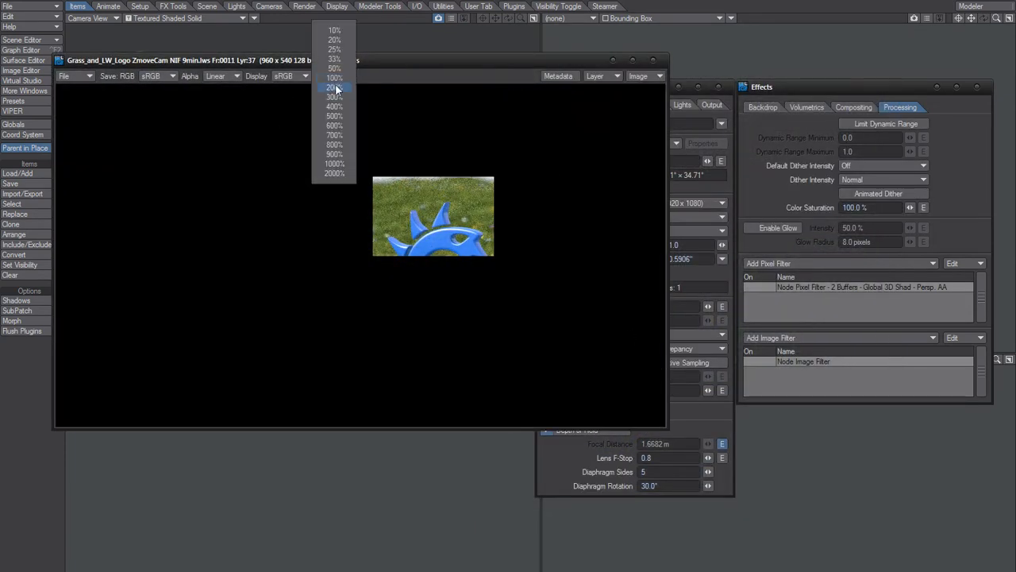
pyautogui.click(334, 106)
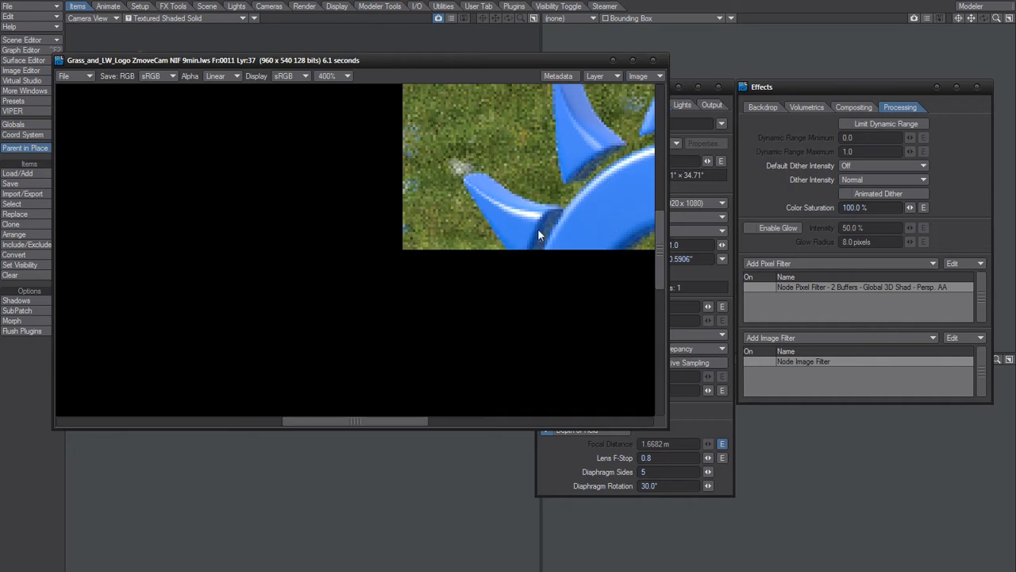
pyautogui.moveTo(389, 419); pyautogui.dragTo(476, 409)
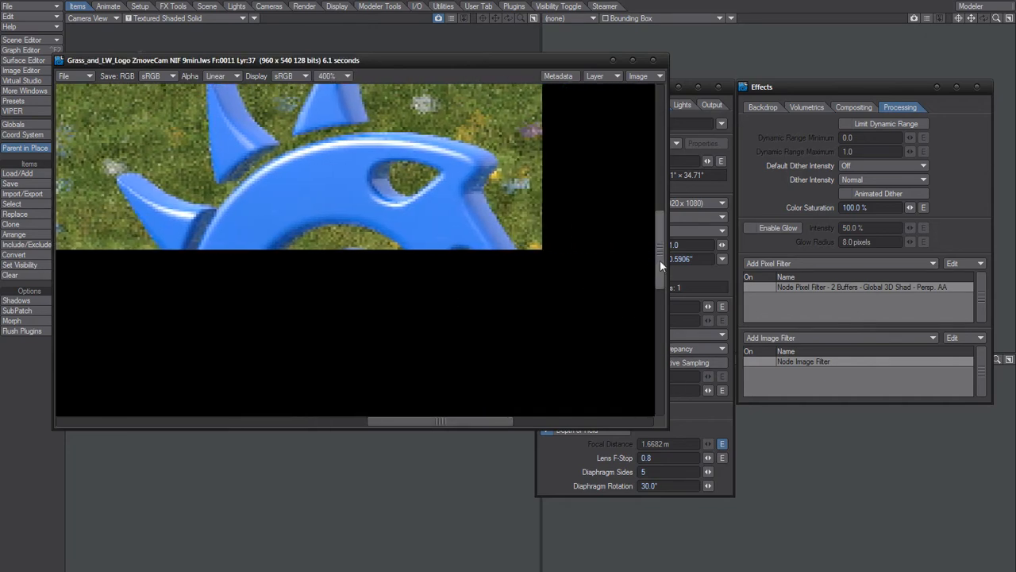
pyautogui.moveTo(660, 259); pyautogui.dragTo(664, 222)
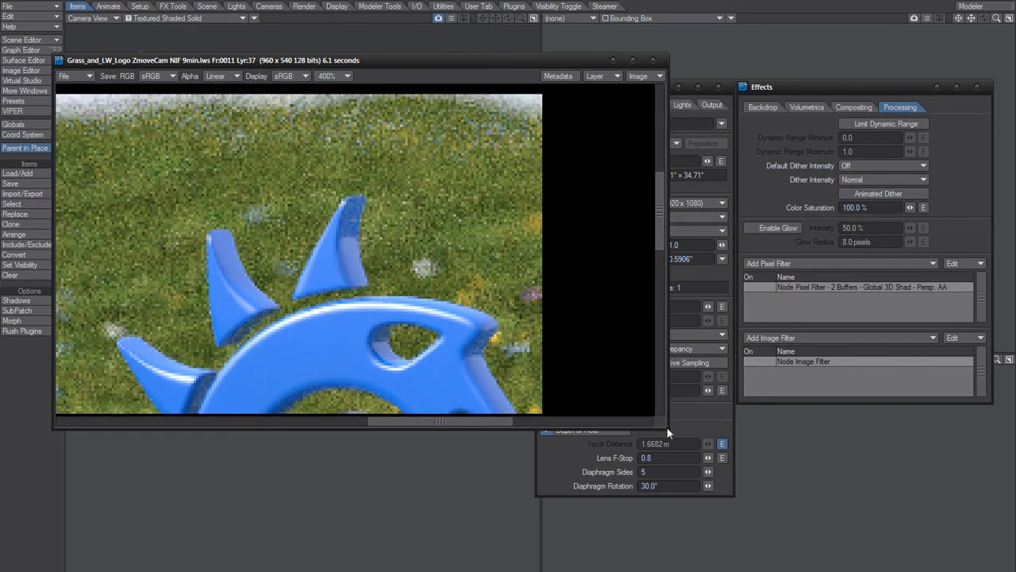
pyautogui.moveTo(665, 427); pyautogui.dragTo(532, 413)
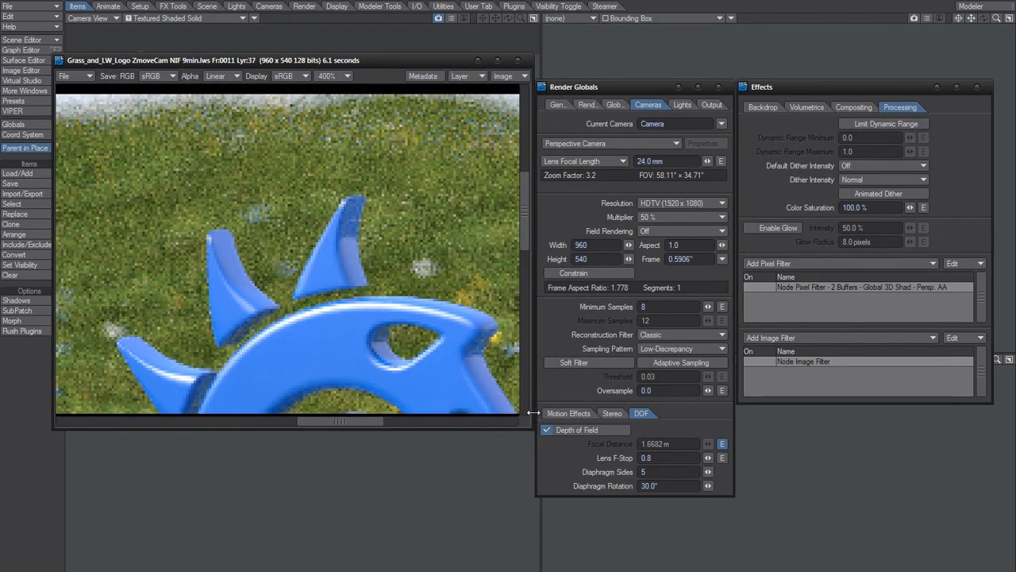
pyautogui.moveTo(528, 236); pyautogui.dragTo(530, 239)
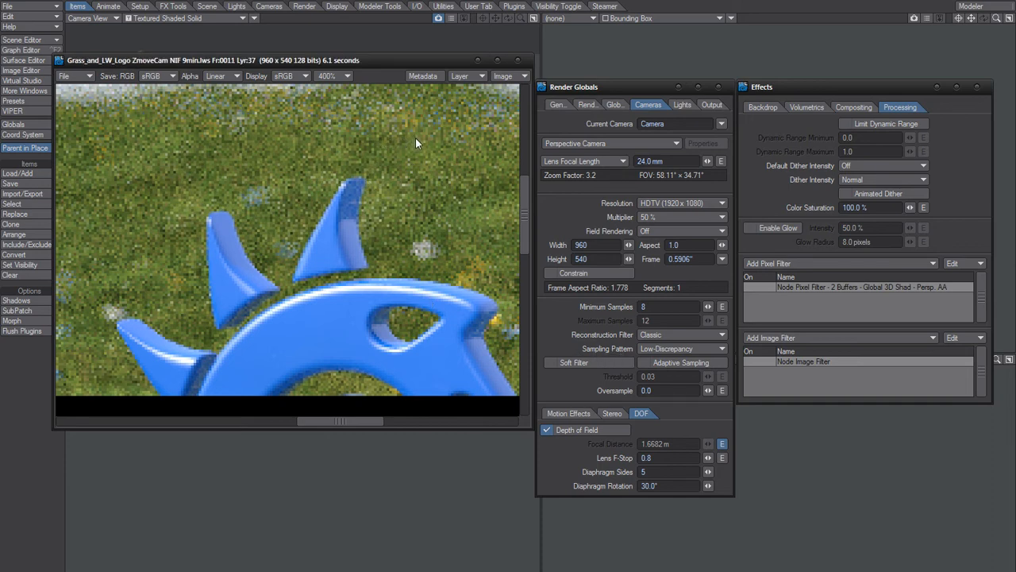
# Set the camera's minimum samples to 8 and enable the existing Node Pixel Filter
pyautogui.click(649, 307)
pyautogui.write('8')
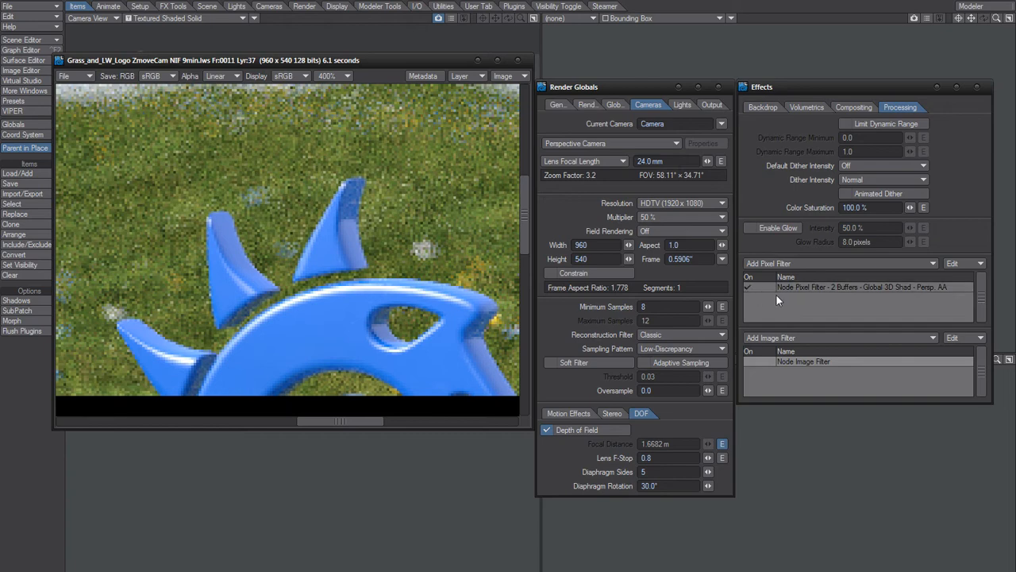
# Examine the buffer, alpha mode and anti-aliasing options of the Node Pixel Filter's PixelFilter node, and close its editor
pyautogui.click(795, 287)
pyautogui.rightClick(795, 286)
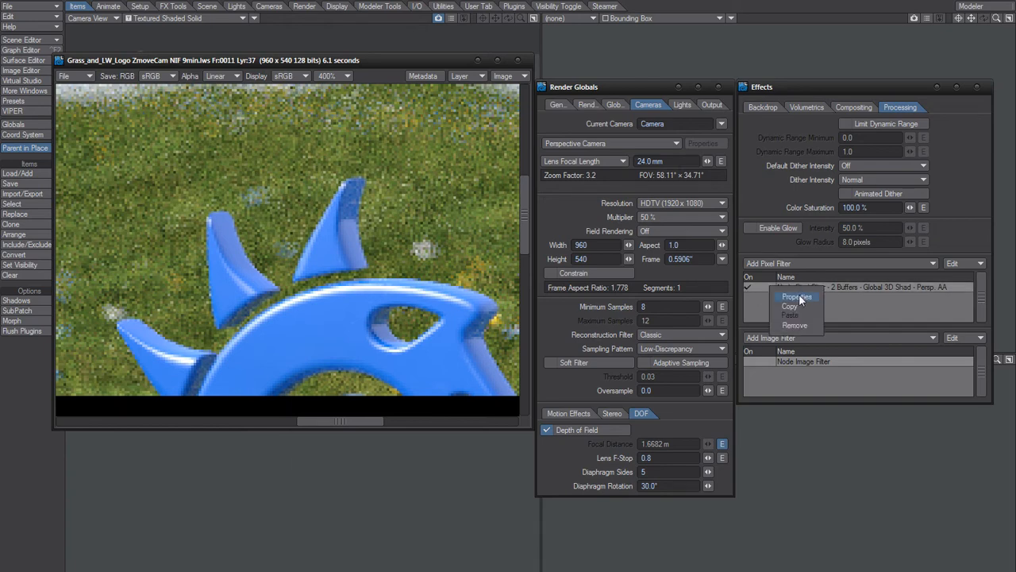
pyautogui.click(799, 295)
pyautogui.rightClick(830, 202)
pyautogui.click(829, 204)
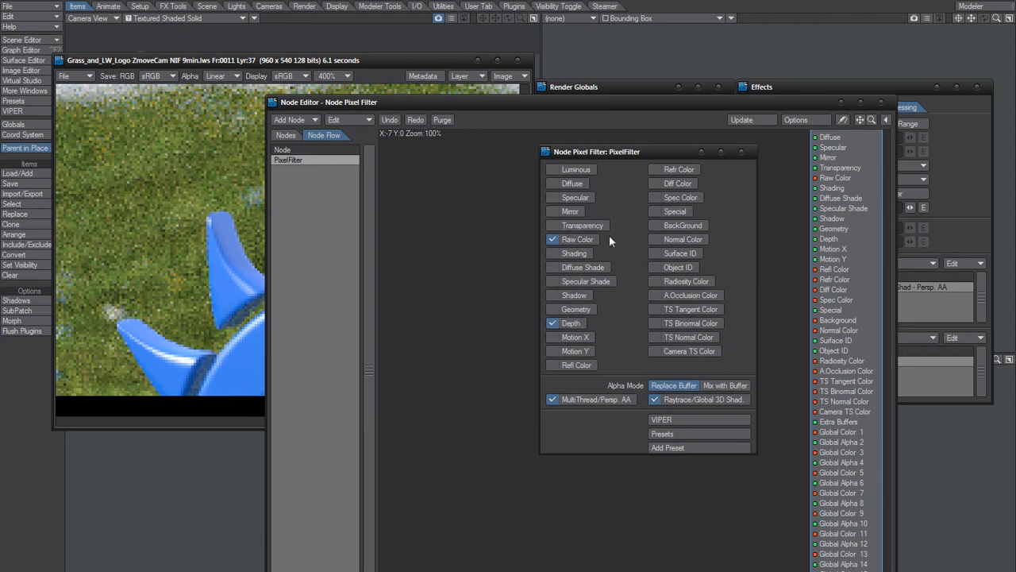
pyautogui.click(741, 152)
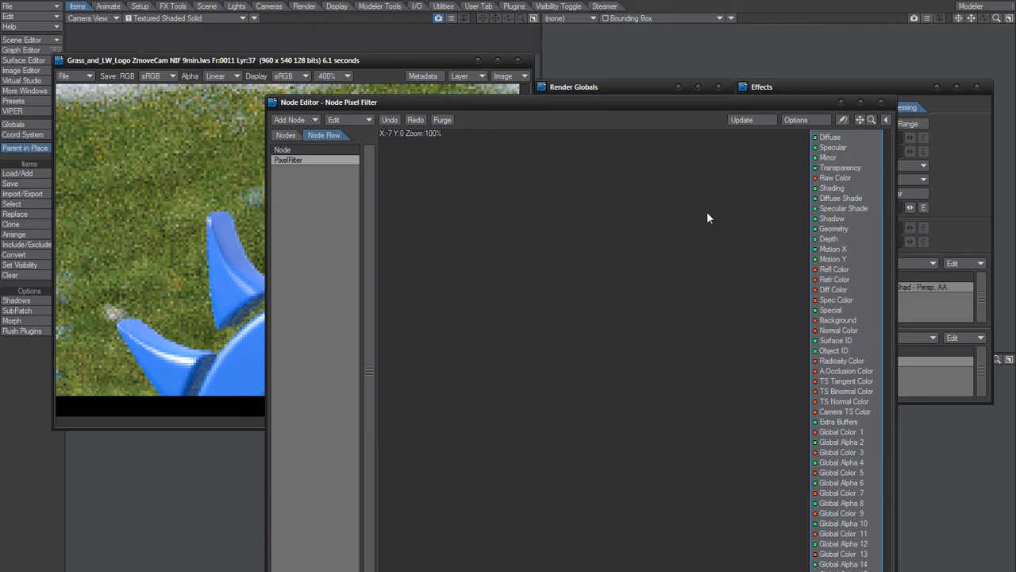
pyautogui.click(882, 102)
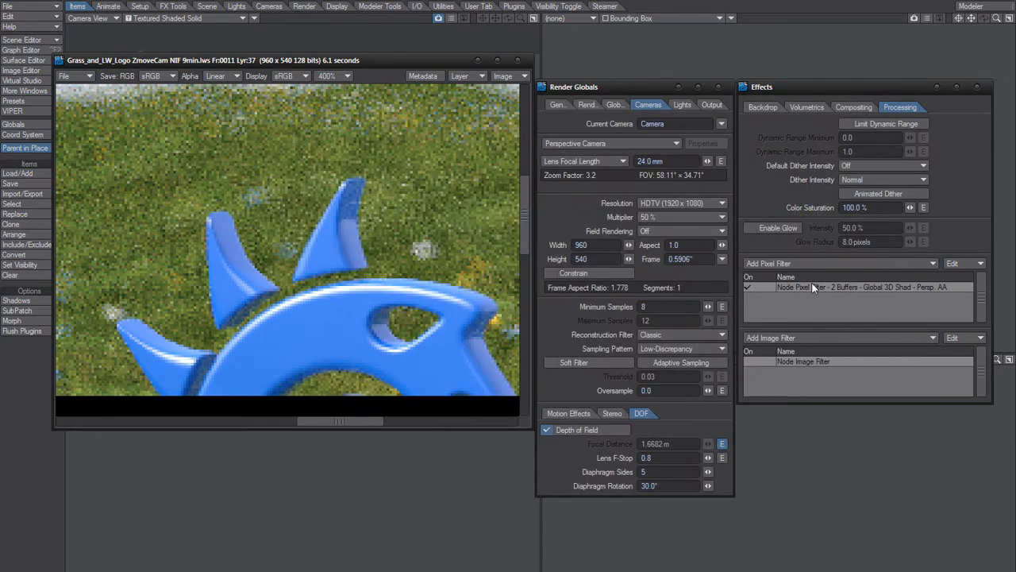
# Enable the Node Image Filter and open its node network to examine how Render Buffer feeds colour and depth into DOF
pyautogui.rightClick(790, 362)
pyautogui.click(791, 372)
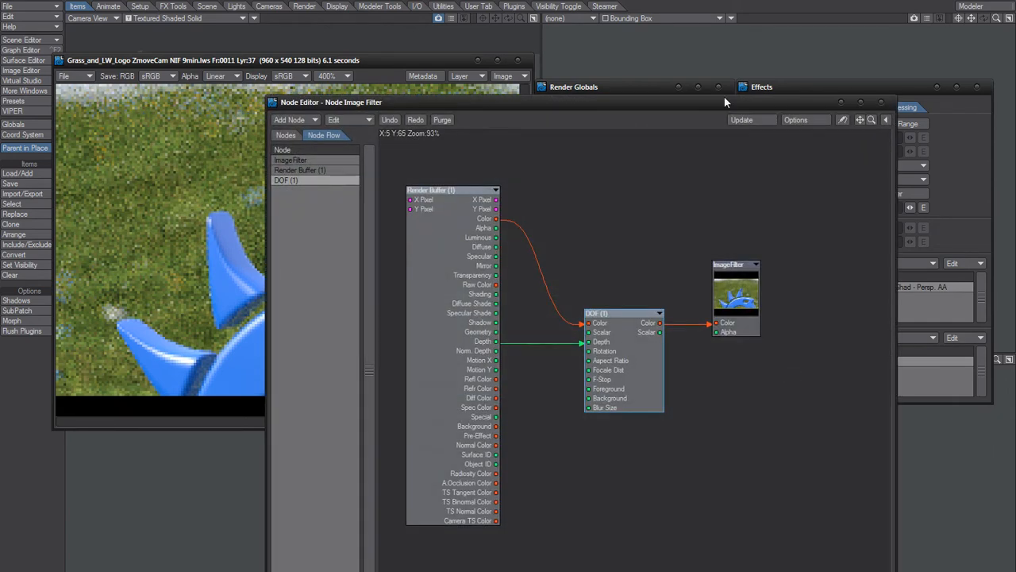
pyautogui.moveTo(725, 97); pyautogui.dragTo(572, 67)
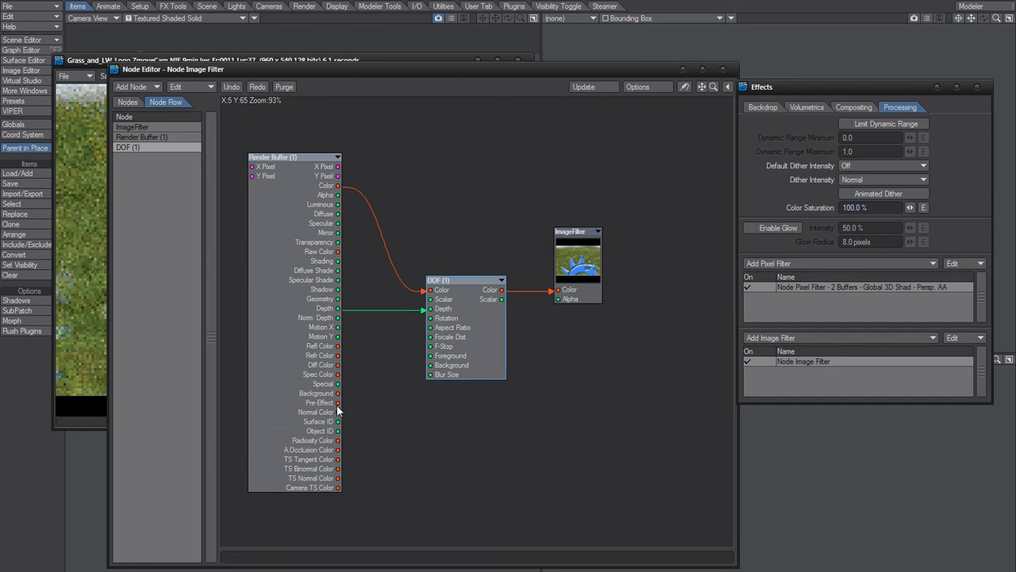
pyautogui.click(343, 339)
pyautogui.moveTo(398, 329); pyautogui.dragTo(402, 328)
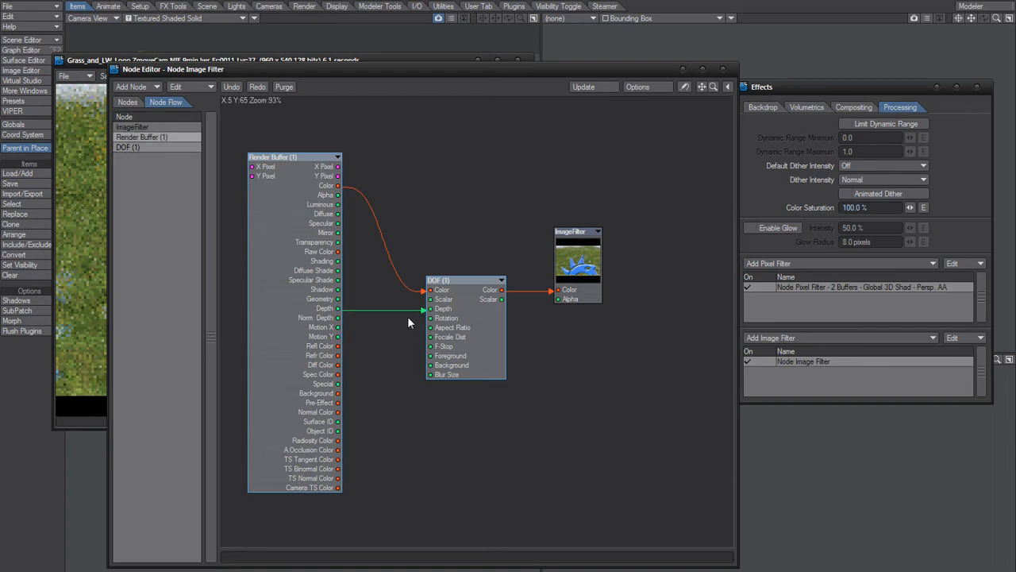
# Recheck which buffers are enabled in the Node Pixel Filter's PixelFilter node, and close the node editor
pyautogui.rightClick(798, 286)
pyautogui.click(796, 294)
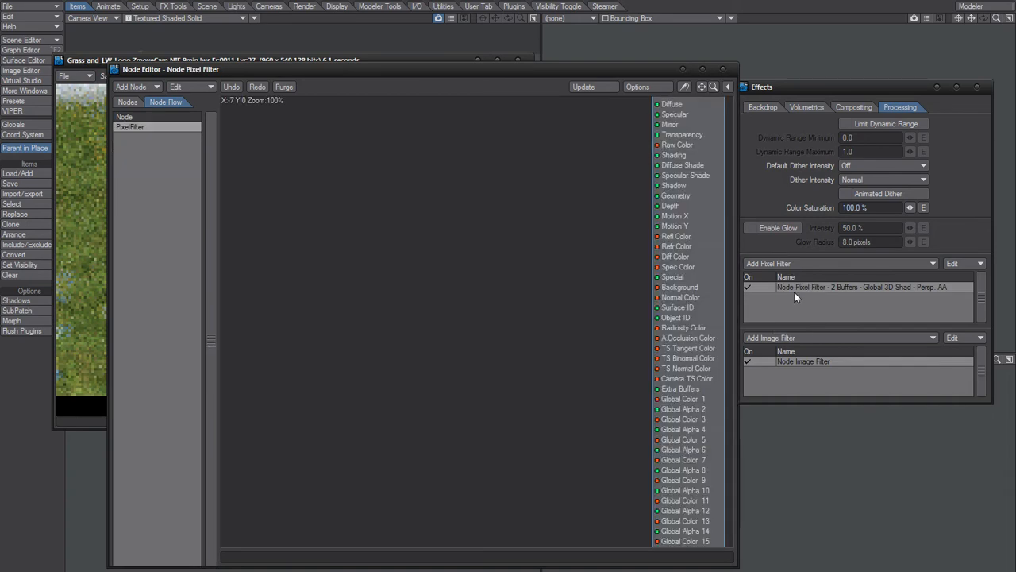
pyautogui.rightClick(688, 249)
pyautogui.click(689, 250)
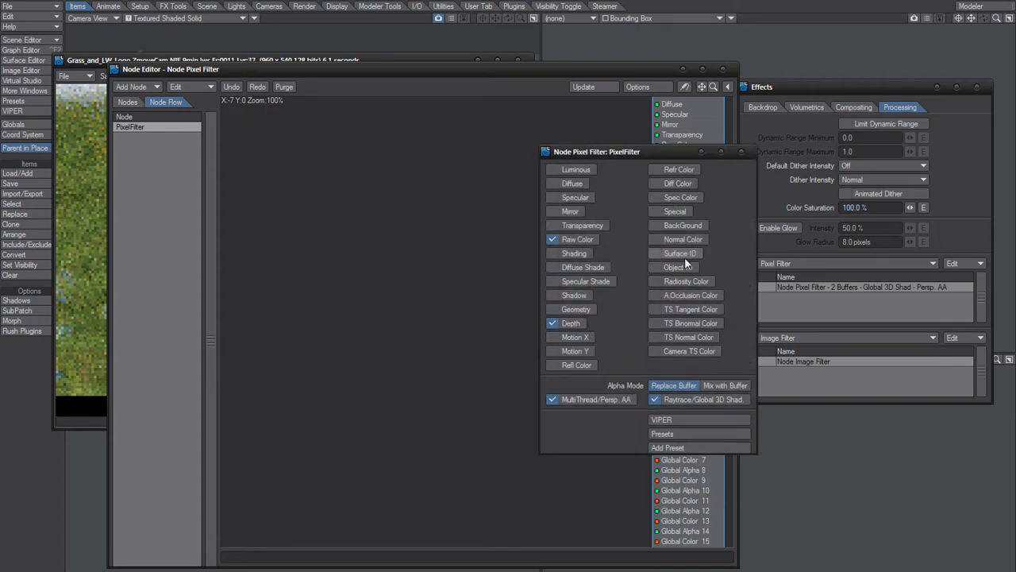
pyautogui.click(740, 151)
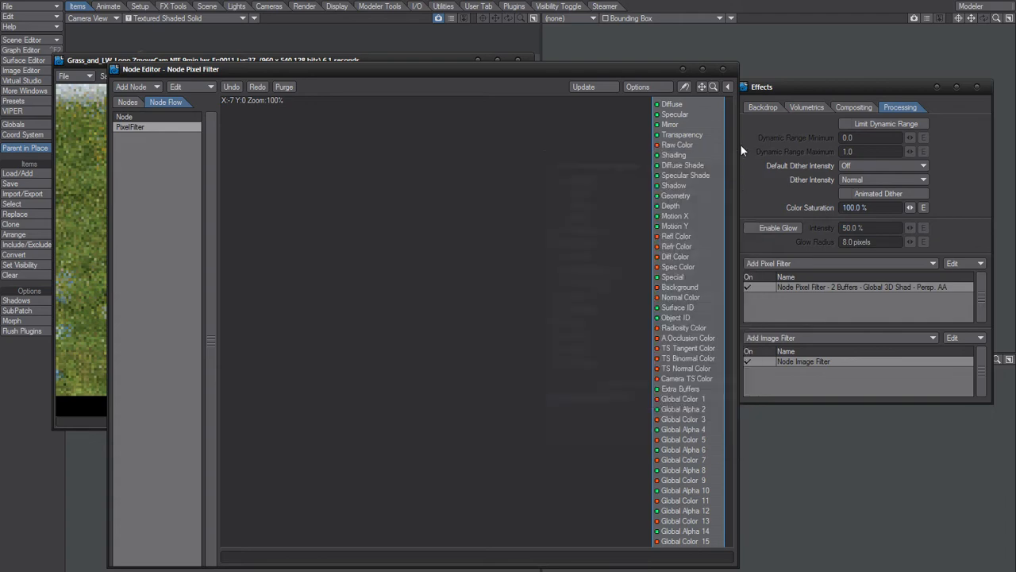
pyautogui.click(724, 69)
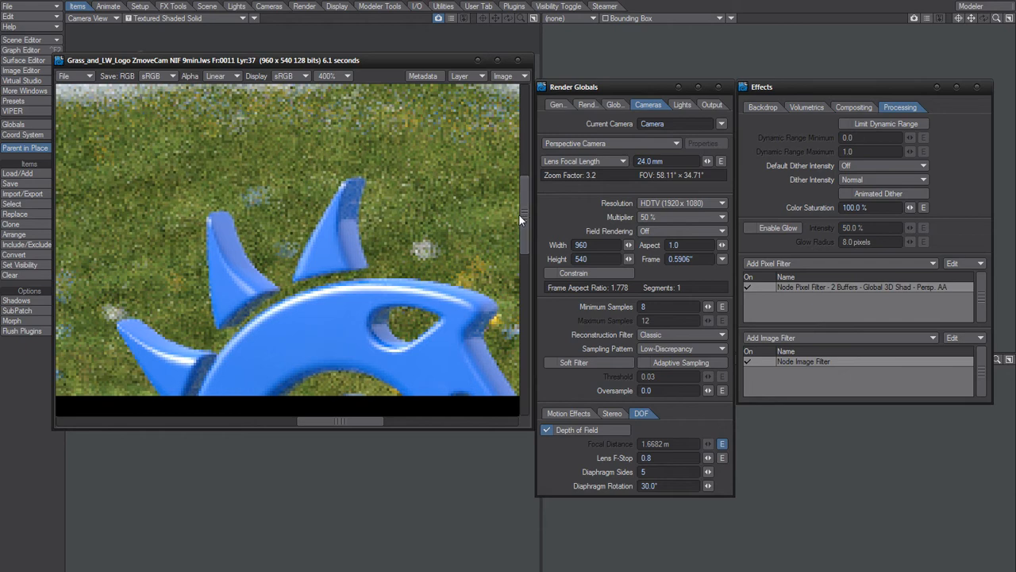
# Inspect the enabled buffers of the ImageFilter node in the Node Image Filter's network
pyautogui.rightClick(805, 359)
pyautogui.click(810, 368)
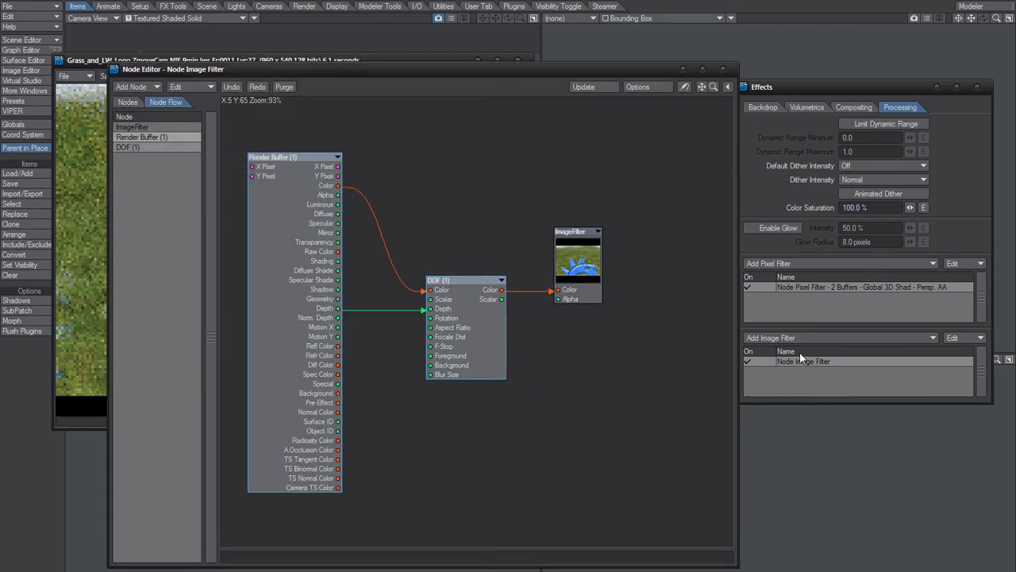
pyautogui.rightClick(589, 258)
pyautogui.click(598, 252)
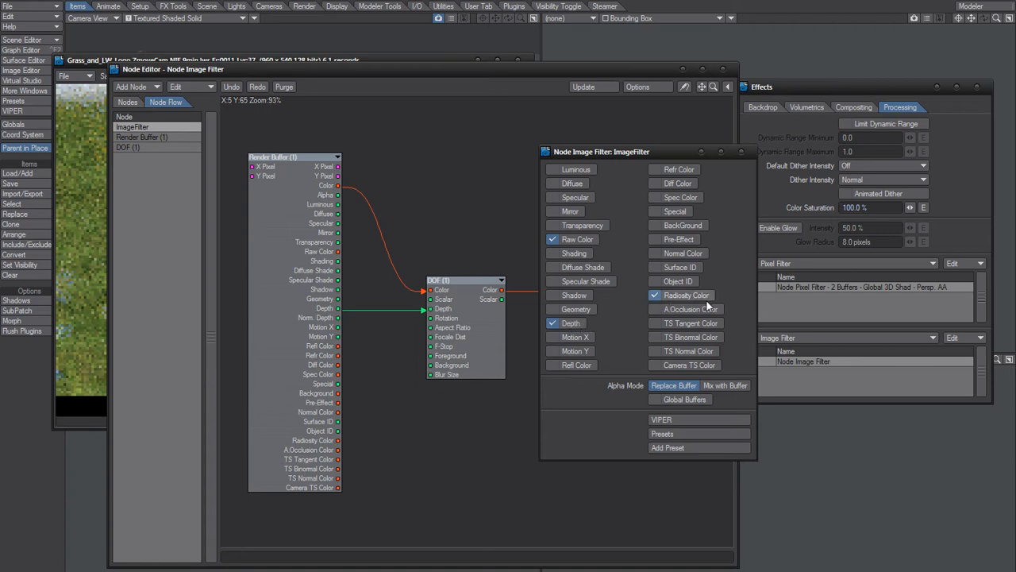
pyautogui.click(741, 151)
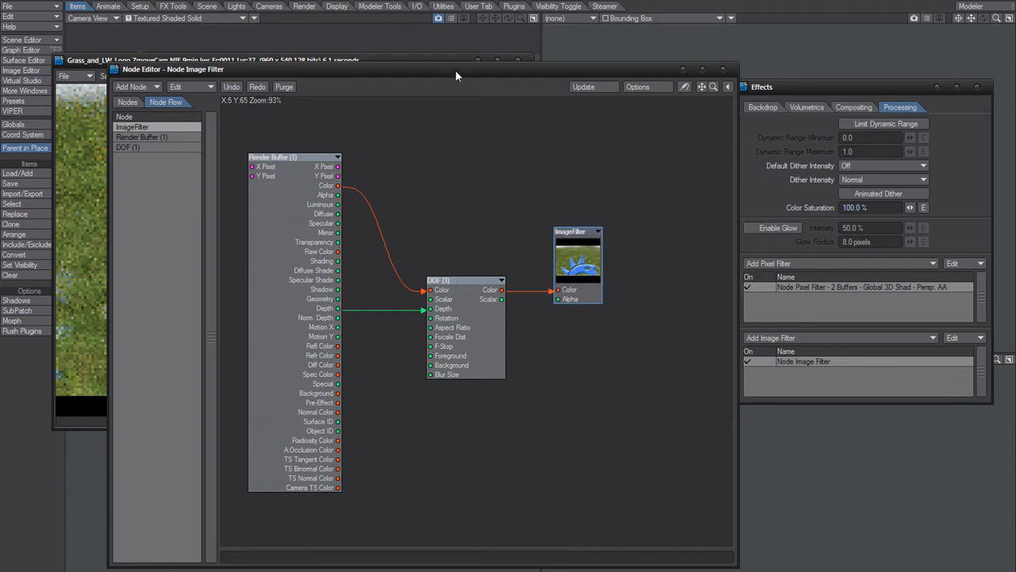
# Review the DOF node's diaphragm sides, bokeh image choices, diaphragm rotation and Use Camera Lens option
pyautogui.rightClick(463, 283)
pyautogui.click(468, 283)
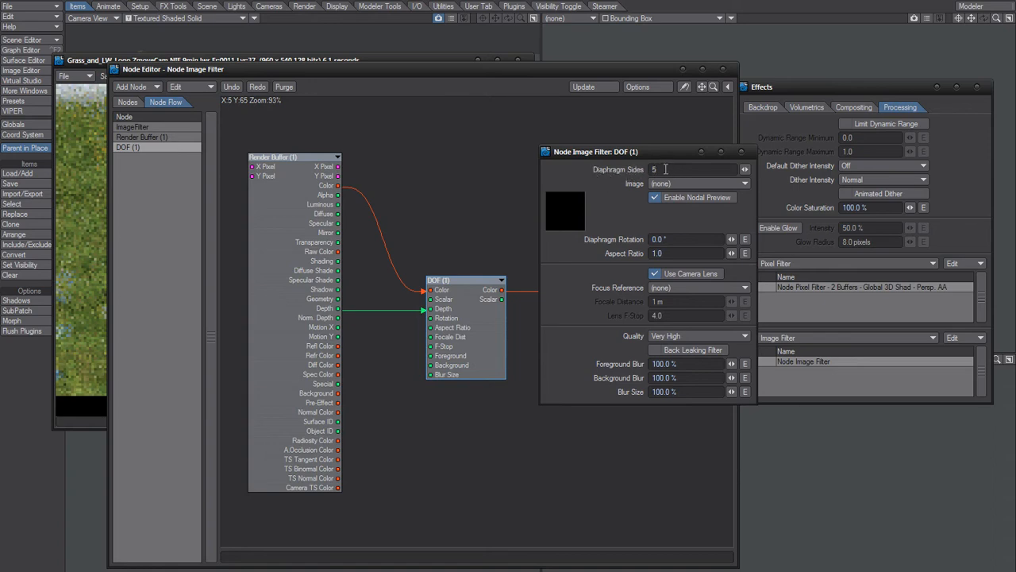
pyautogui.moveTo(666, 169); pyautogui.dragTo(622, 169)
pyautogui.click(578, 175)
pyautogui.click(665, 172)
pyautogui.click(675, 183)
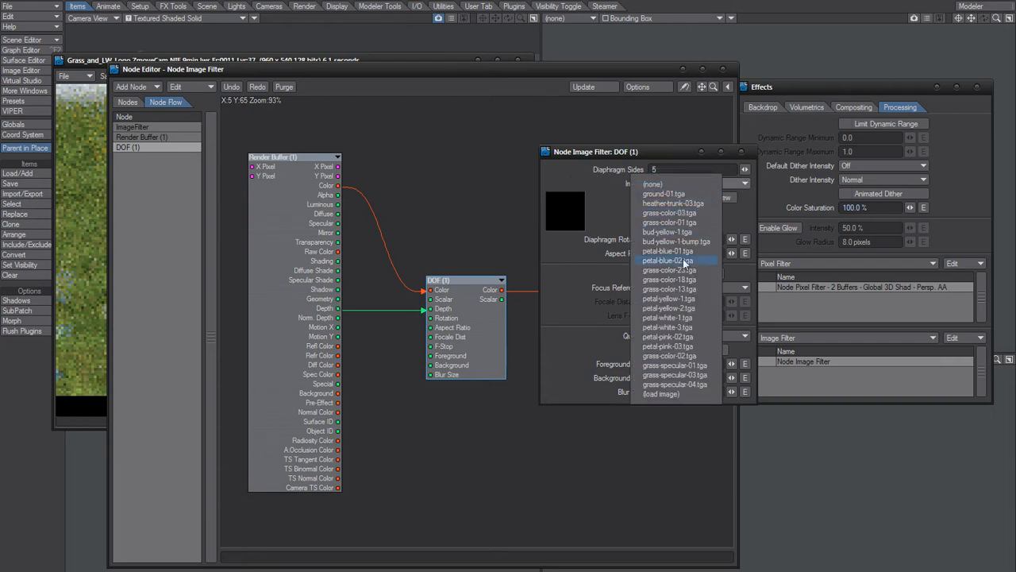
pyautogui.click(595, 175)
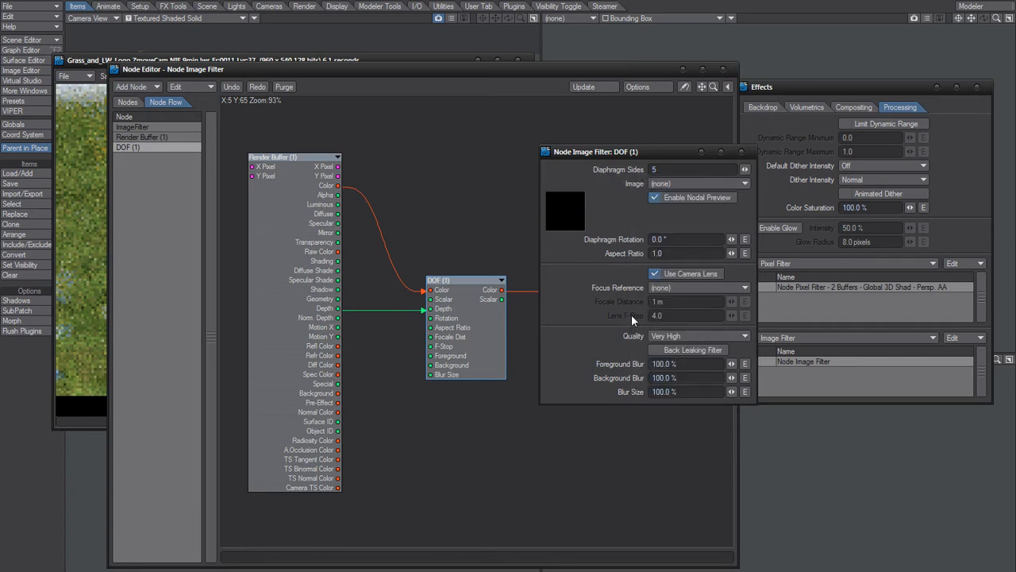
pyautogui.click(664, 239)
pyautogui.click(671, 275)
pyautogui.click(677, 274)
# Check the camera's depth of field settings in Render Globals, close that window and reposition the node editor
pyautogui.moveTo(533, 76); pyautogui.dragTo(680, 124)
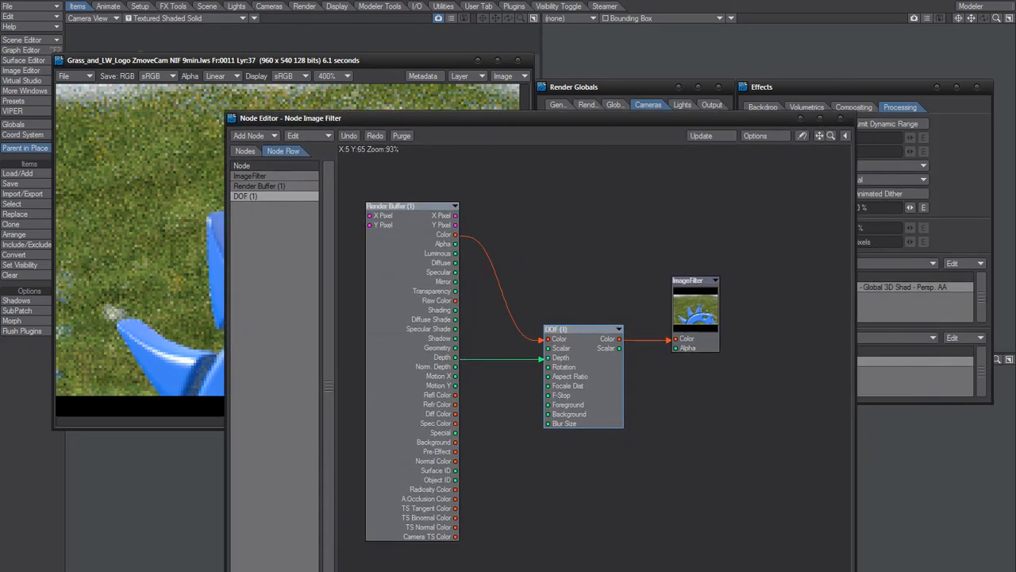
pyautogui.click(603, 86)
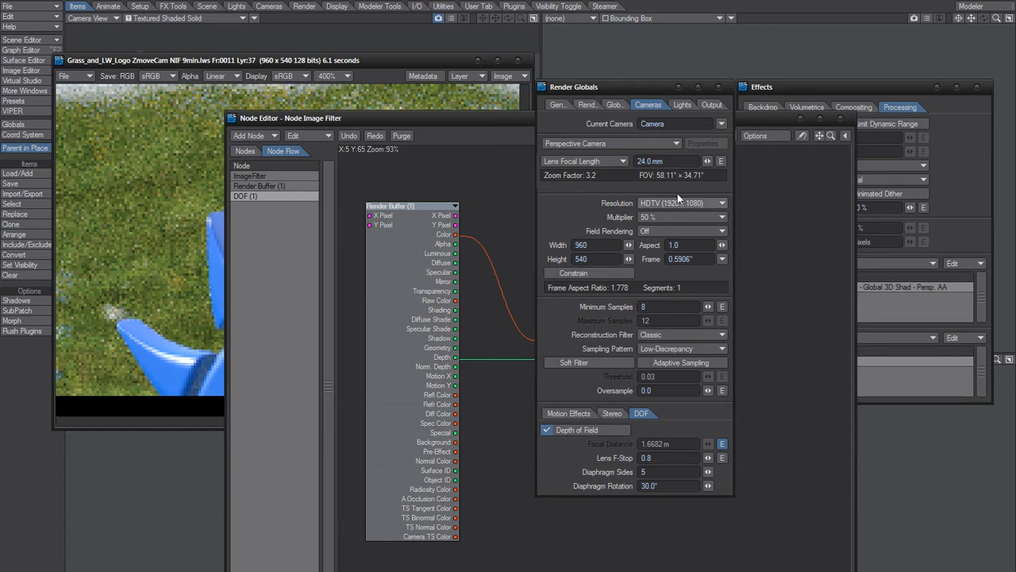
pyautogui.click(720, 86)
pyautogui.moveTo(513, 118); pyautogui.dragTo(584, 112)
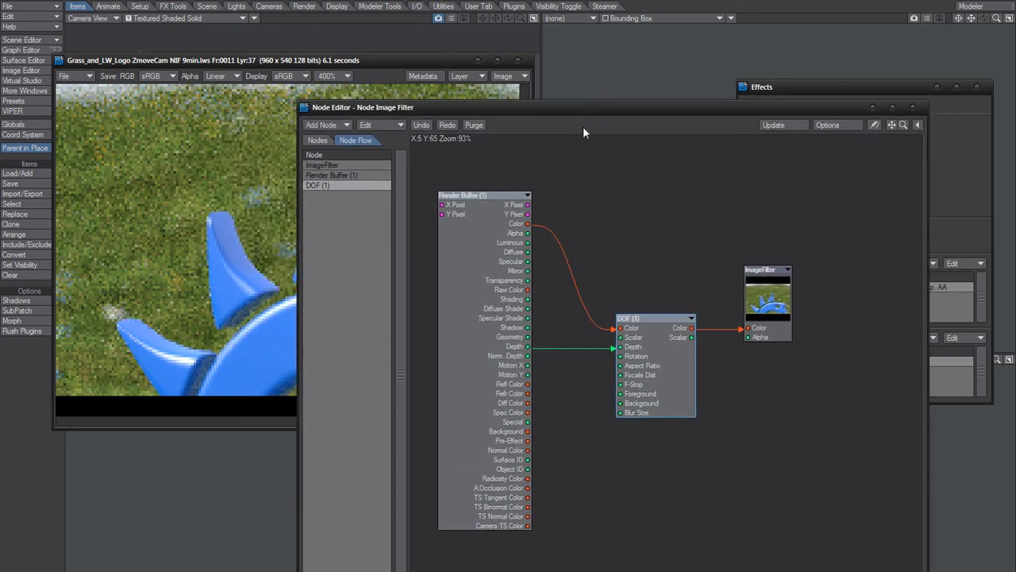
# Open the DOF node's settings and arrange them with the node editor so the rendered image stays uncovered
pyautogui.rightClick(657, 332)
pyautogui.click(654, 332)
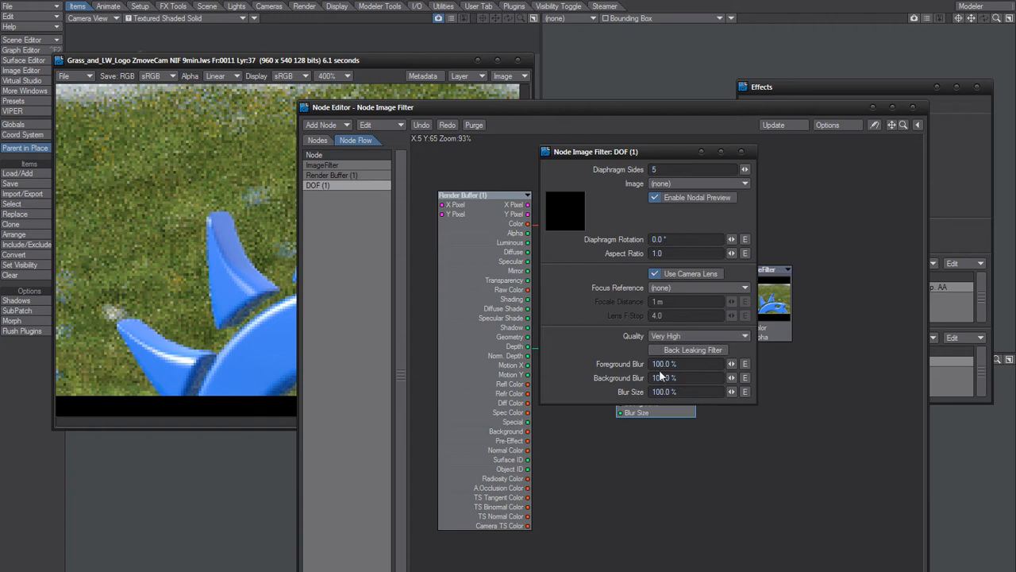
pyautogui.moveTo(474, 111); pyautogui.dragTo(725, 187)
pyautogui.moveTo(671, 147); pyautogui.dragTo(659, 73)
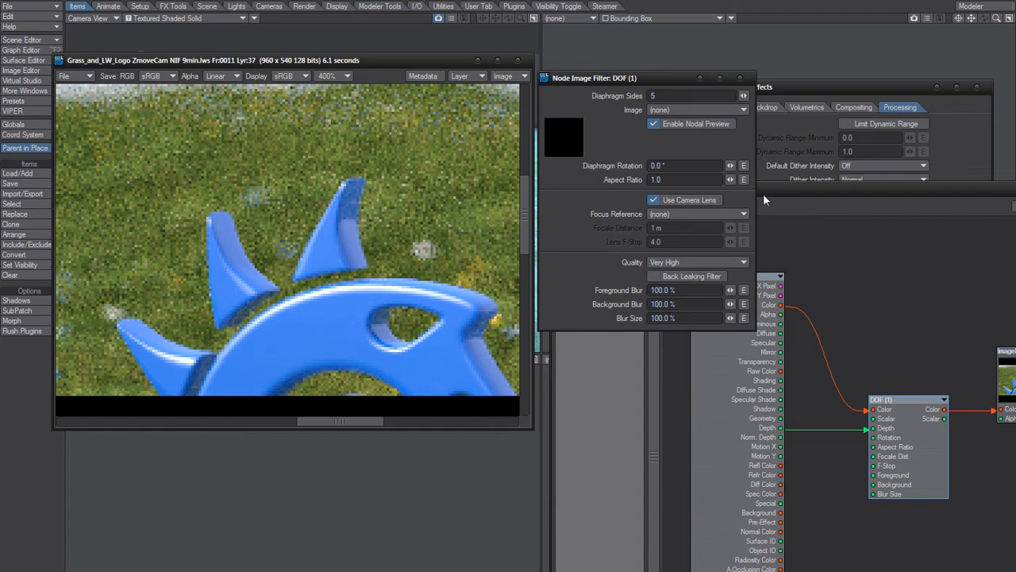
# Render the current frame with the DOF node applied and view the result at 300%
pyautogui.press('F9')
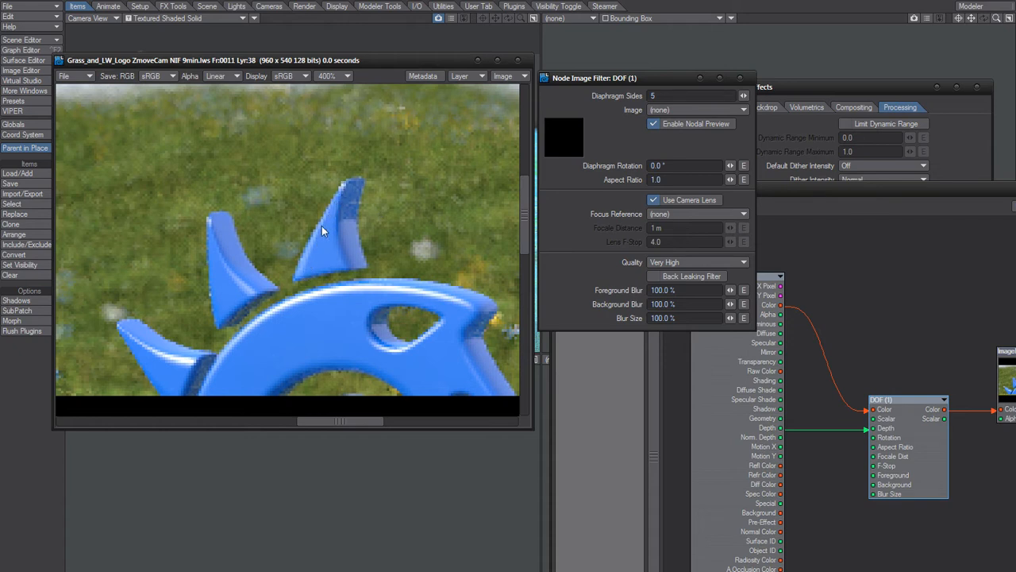
pyautogui.click(330, 75)
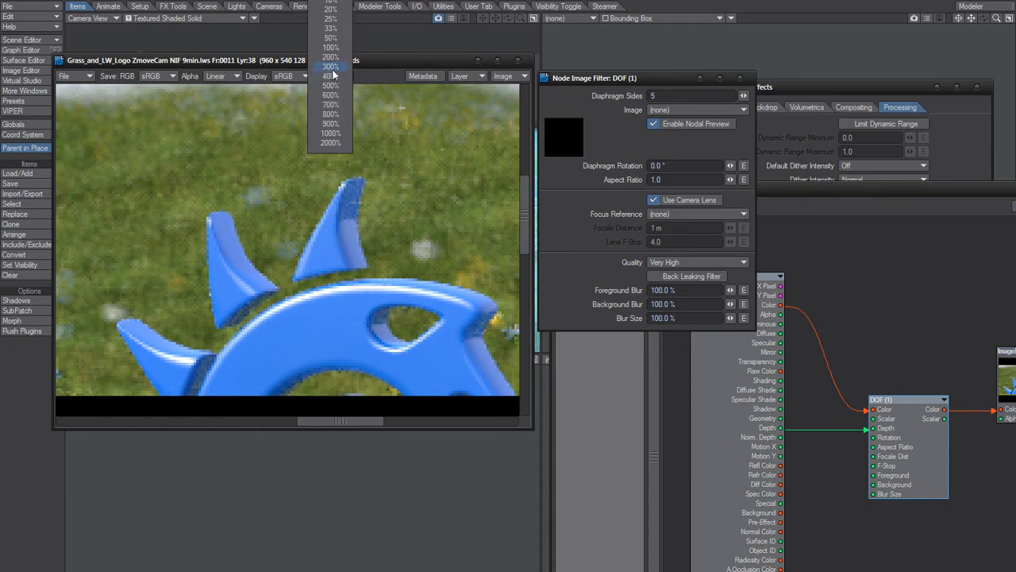
pyautogui.click(331, 72)
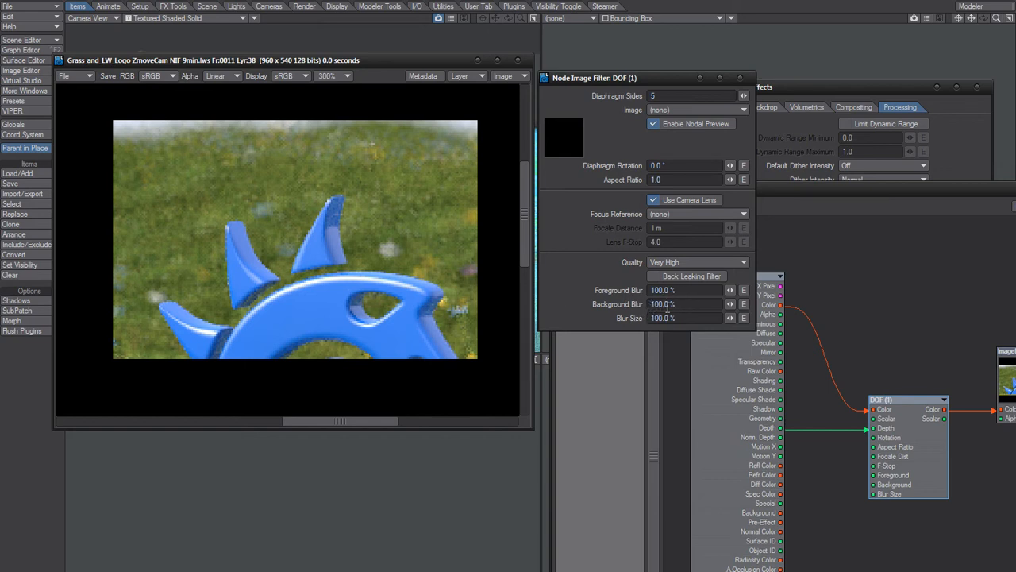
# Set the DOF node's Background Blur to 200% and render the frame again
pyautogui.moveTo(673, 305); pyautogui.dragTo(585, 323)
pyautogui.write('200')
pyautogui.press('Return')
pyautogui.press('F9')
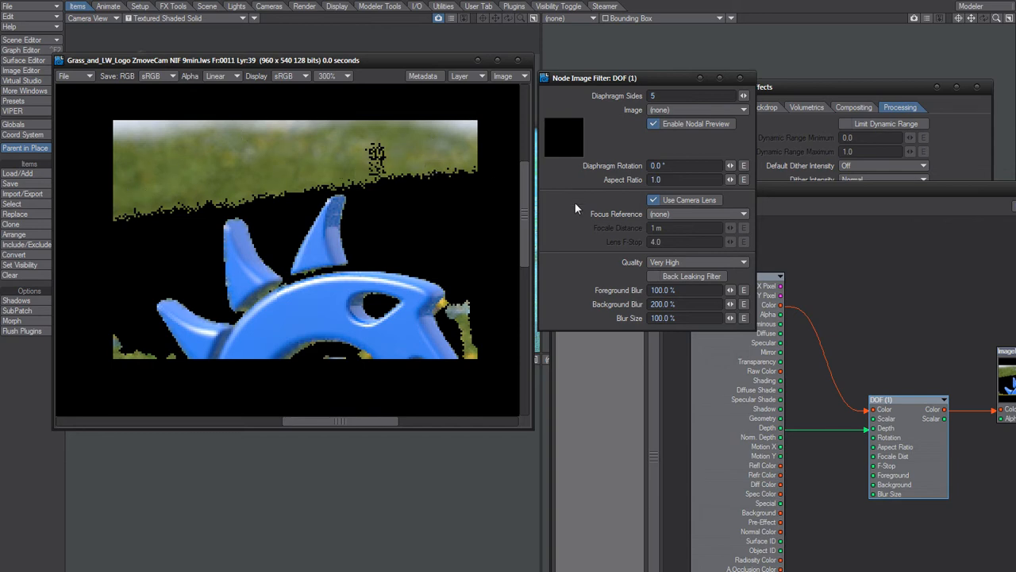
# Render the frame with the DOF node's Back Leaking Filter enabled, and switch the filter back off
pyautogui.click(696, 276)
pyautogui.press('F9')
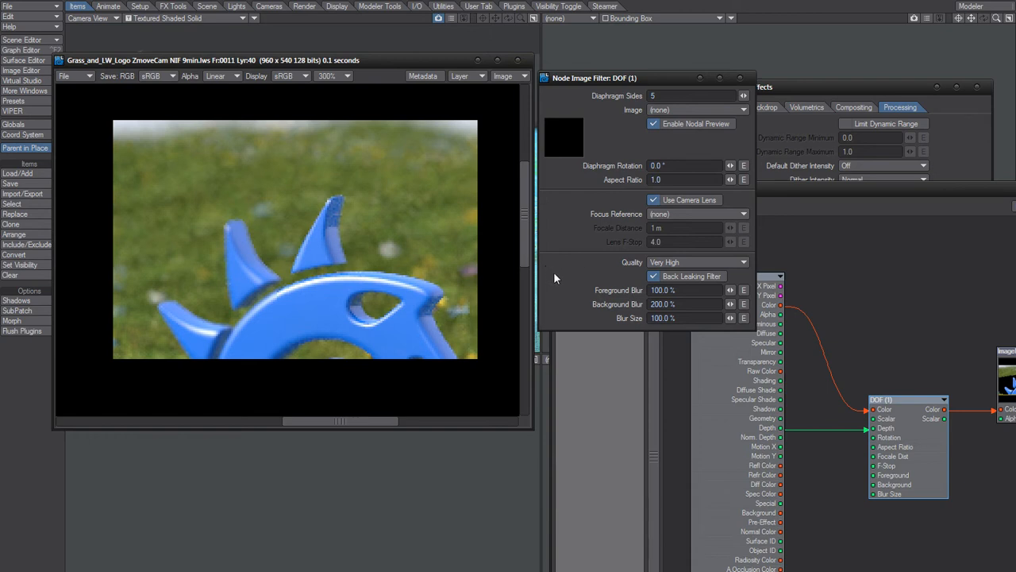
pyautogui.click(671, 277)
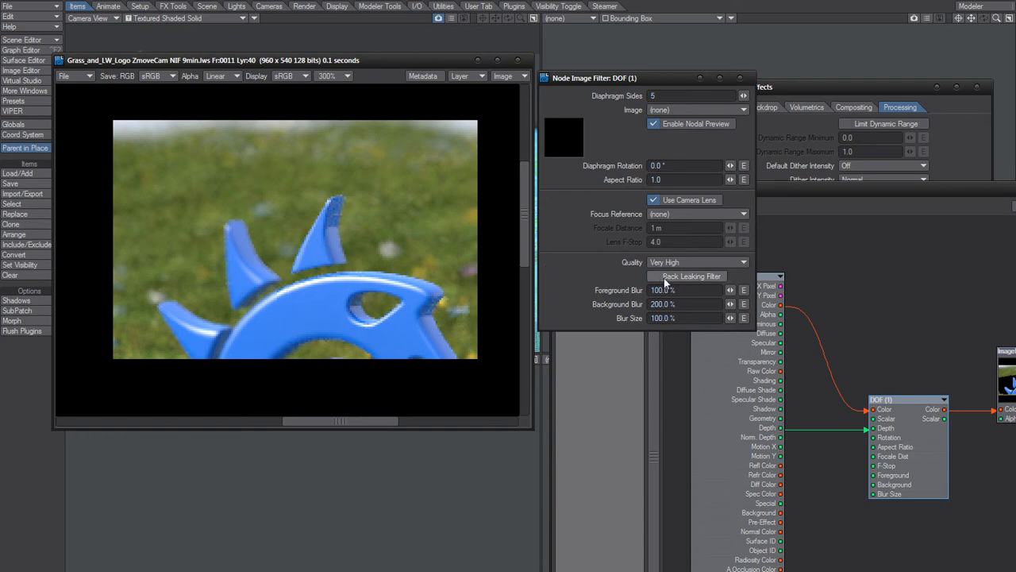
# Enable the DOF node's Back Leaking Filter, set Background Blur to 100%, and render the frame to compare it with the previous render
pyautogui.click(667, 278)
pyautogui.click(680, 304)
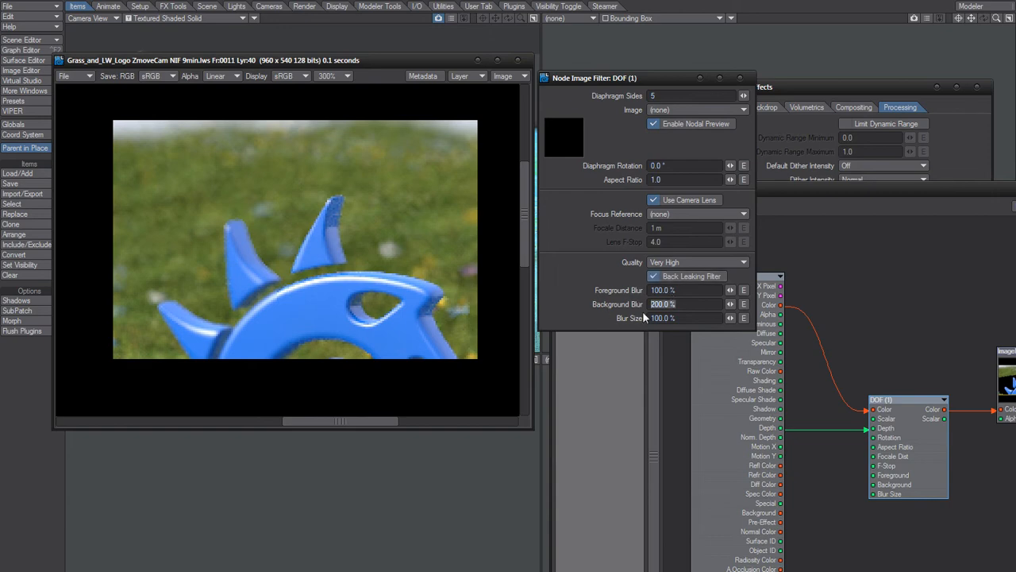
pyautogui.write('100')
pyautogui.press('F9')
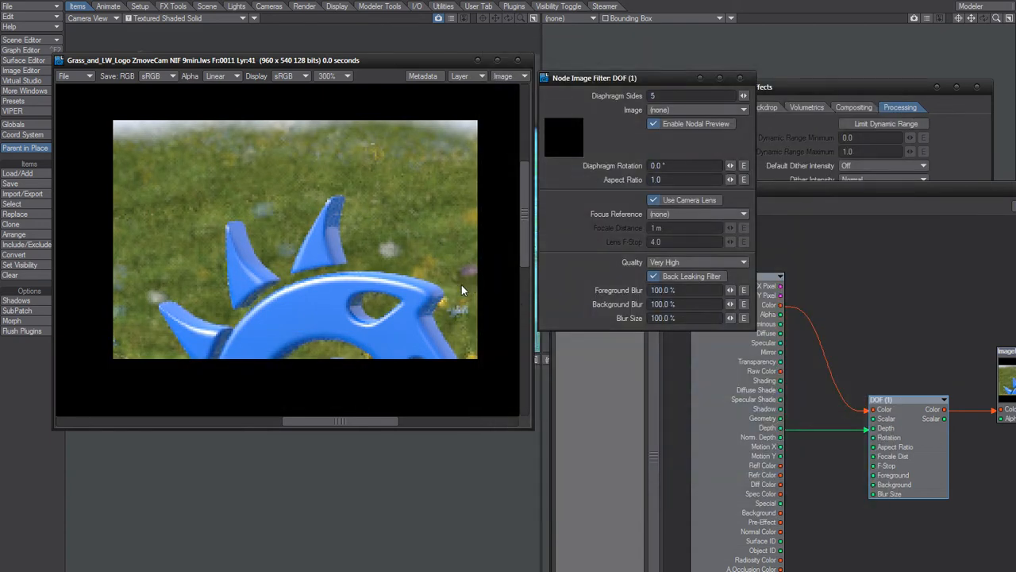
pyautogui.press('Down')
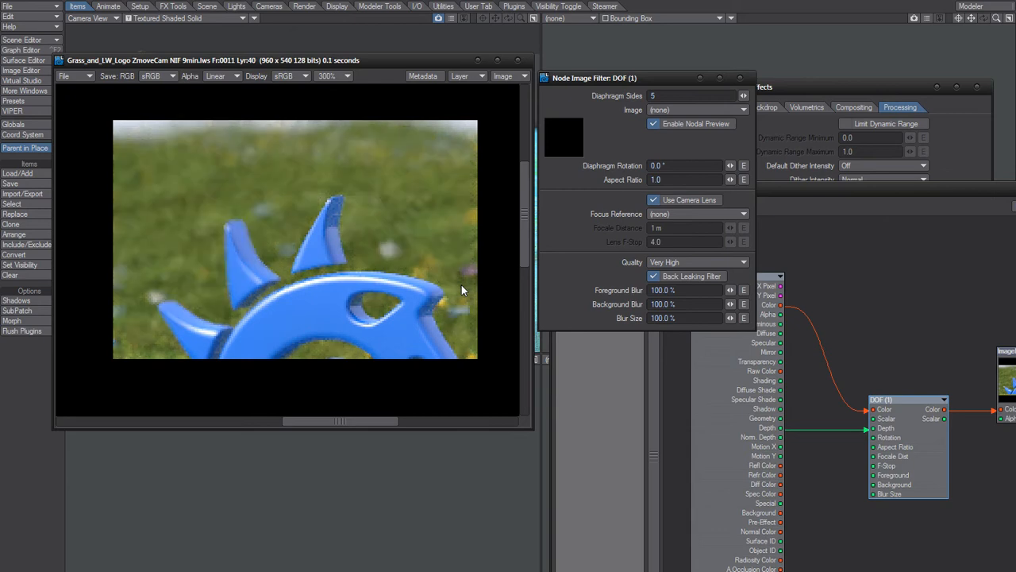
pyautogui.press('Up')
pyautogui.press('Down')
# Set the DOF node's Background Blur to 150% and render the frame again
pyautogui.moveTo(685, 305); pyautogui.dragTo(614, 336)
pyautogui.write('150')
pyautogui.press('Return')
pyautogui.press('F9')
# Close the DOF node's settings and the node editor
pyautogui.click(740, 78)
pyautogui.moveTo(849, 185); pyautogui.dragTo(586, 89)
pyautogui.click(910, 88)
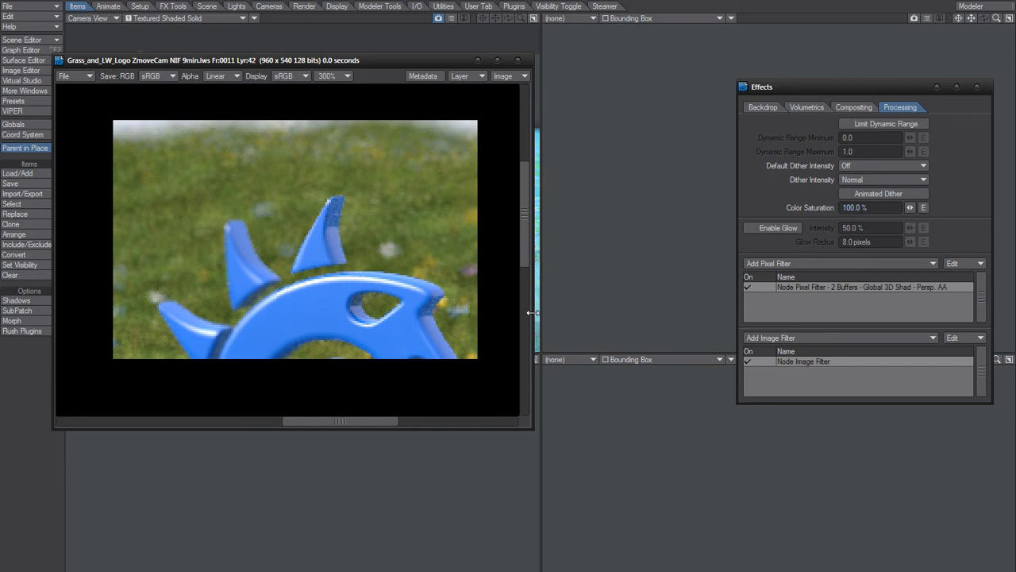
# Disable the Node Image Filter and the Node Pixel Filter, and render the frame without them for comparison
pyautogui.moveTo(531, 312); pyautogui.dragTo(537, 312)
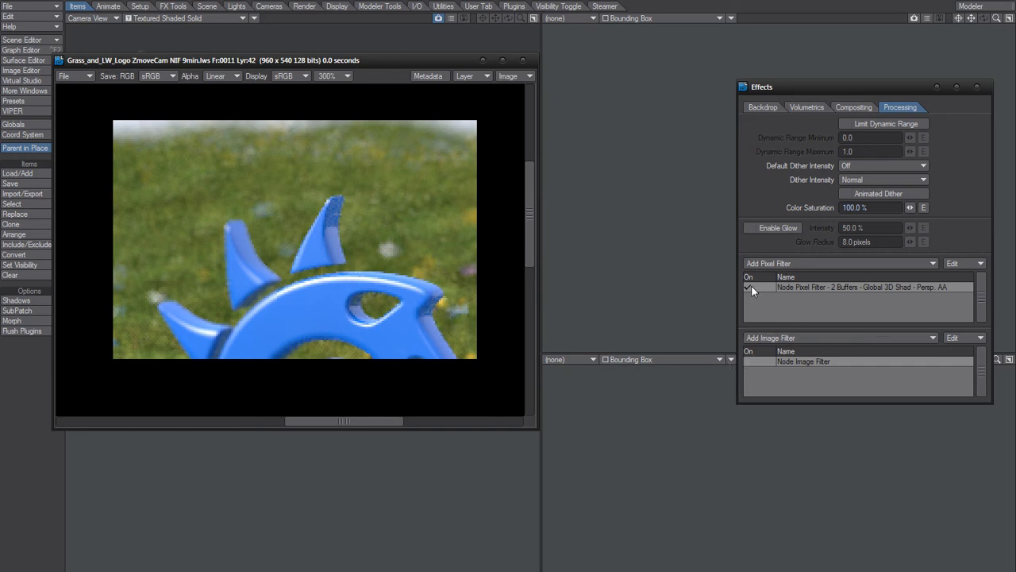
pyautogui.press('F9')
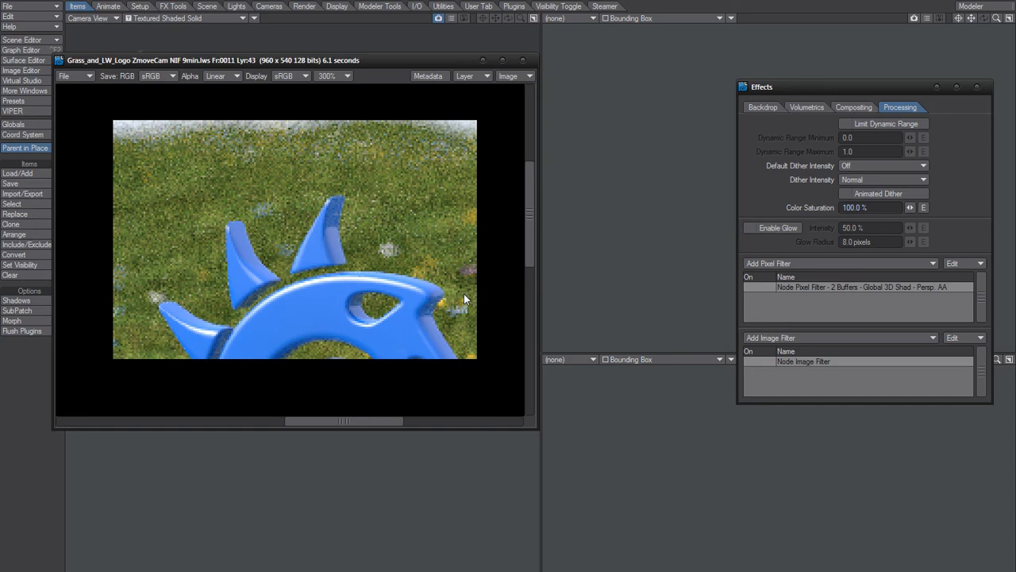
# Compare the render without filters against the DOF node render by alternating between them, and inspect the unfiltered one at 400%
pyautogui.press('Up')
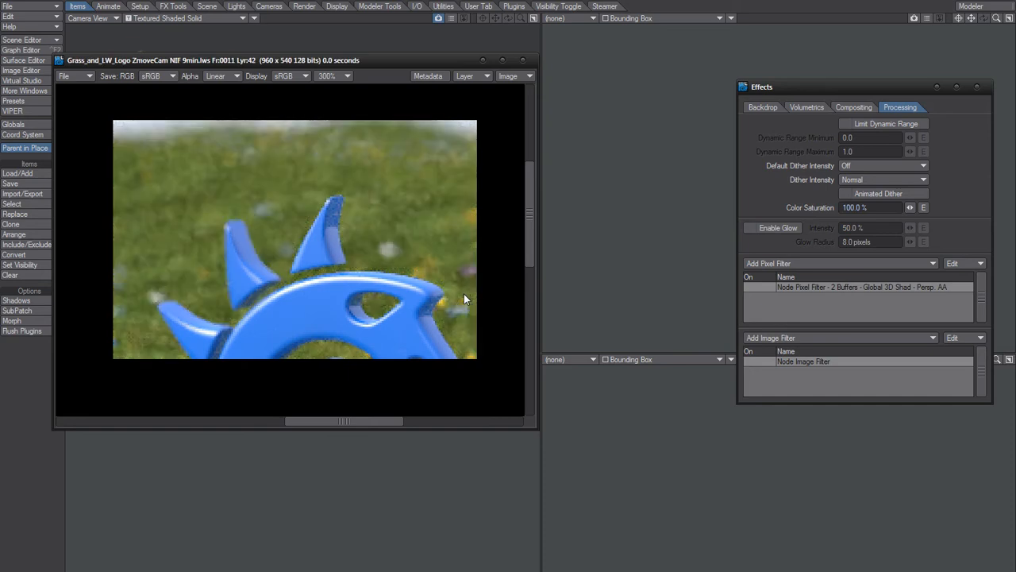
pyautogui.press('Down')
pyautogui.press('Up')
pyautogui.press('Down')
pyautogui.press('Up')
pyautogui.press('Down')
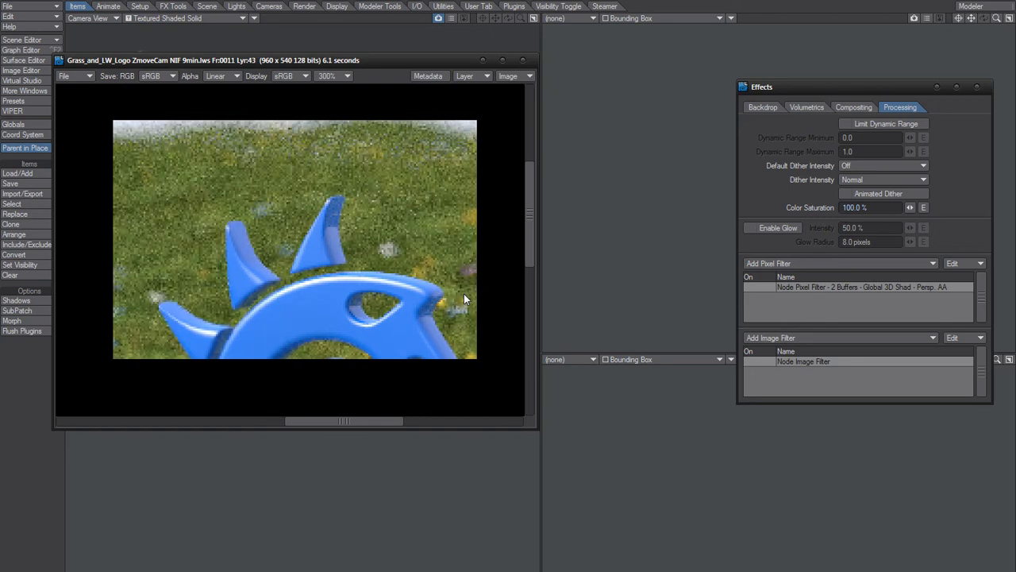
pyautogui.press('Up')
pyautogui.press('Down')
pyautogui.press('Up')
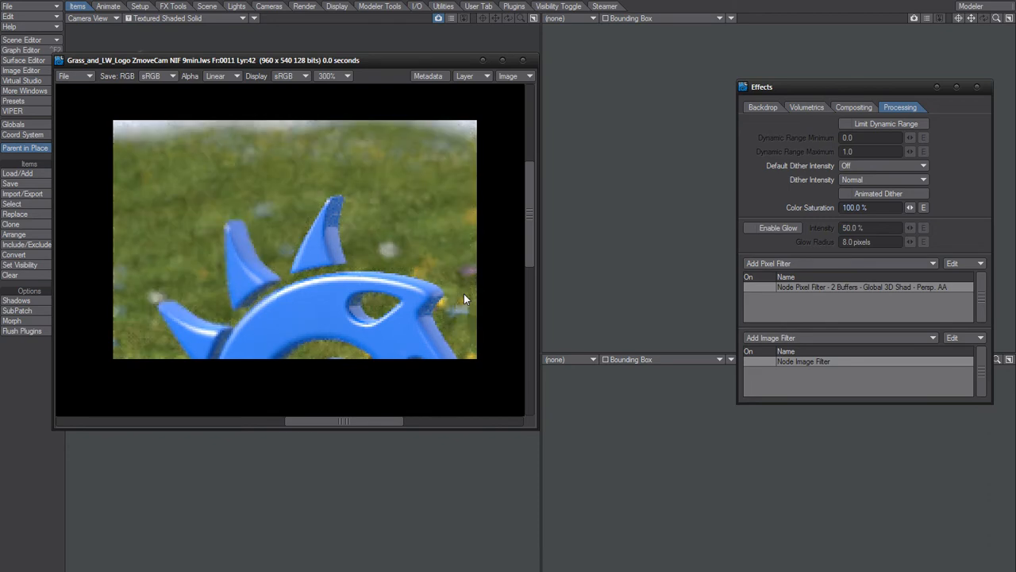
pyautogui.press('Down')
pyautogui.press('Up')
pyautogui.press('Down')
pyautogui.press('Up')
pyautogui.press('Down')
pyautogui.press('Up')
pyautogui.press('Down')
pyautogui.press('Up')
pyautogui.press('Down')
pyautogui.press('Up')
pyautogui.press('Down')
pyautogui.press('Up')
pyautogui.press('Down')
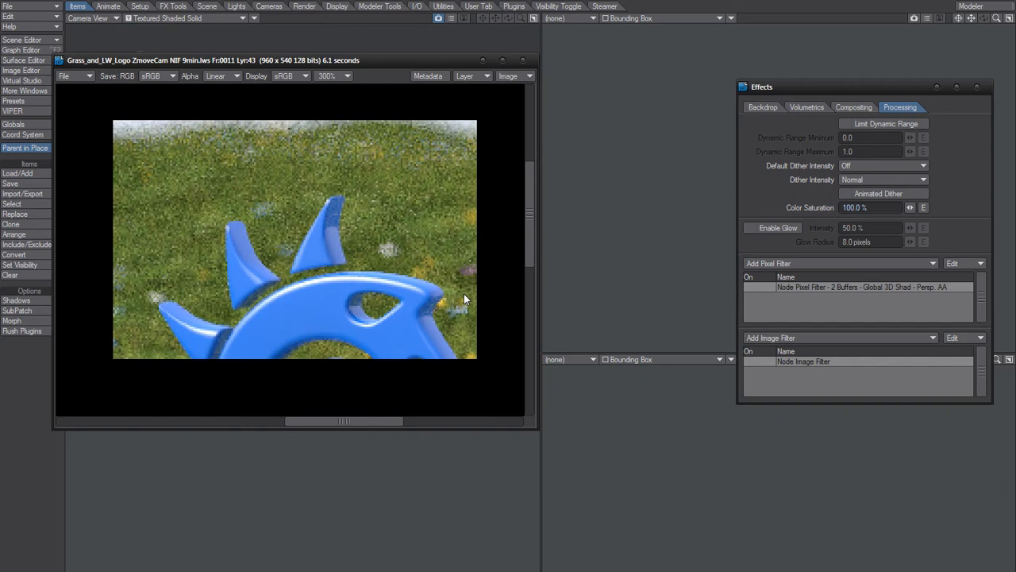
pyautogui.press('Up')
pyautogui.press('Down')
pyautogui.press('Up')
pyautogui.press('Down')
pyautogui.press('Up')
pyautogui.press('Down')
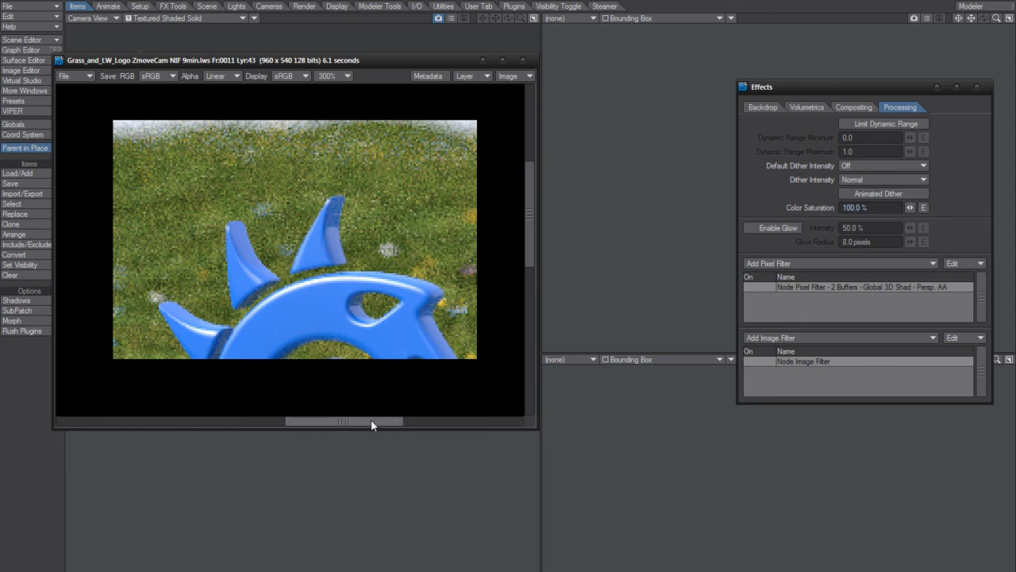
pyautogui.moveTo(371, 419); pyautogui.dragTo(372, 425)
pyautogui.click(333, 77)
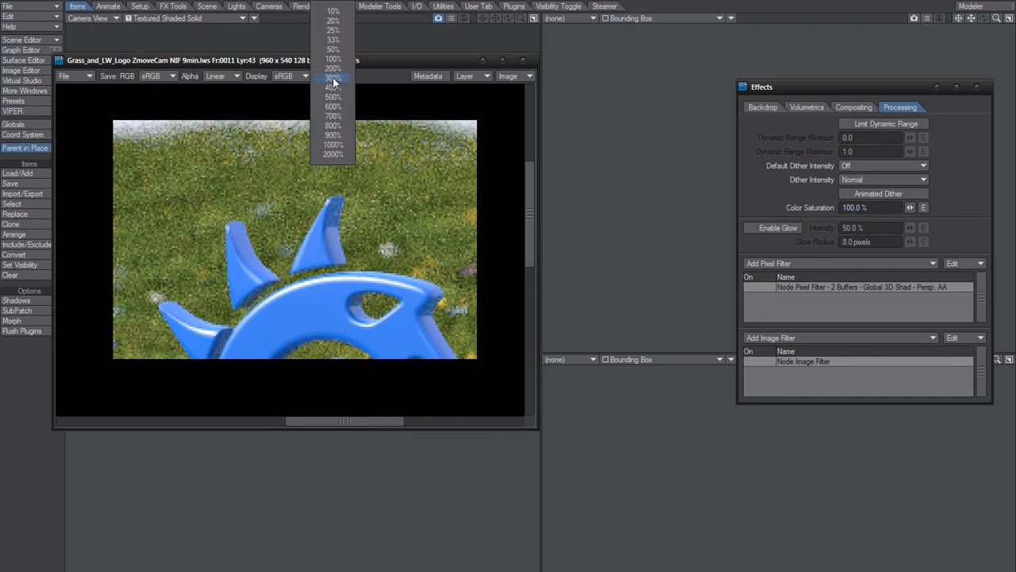
pyautogui.click(334, 87)
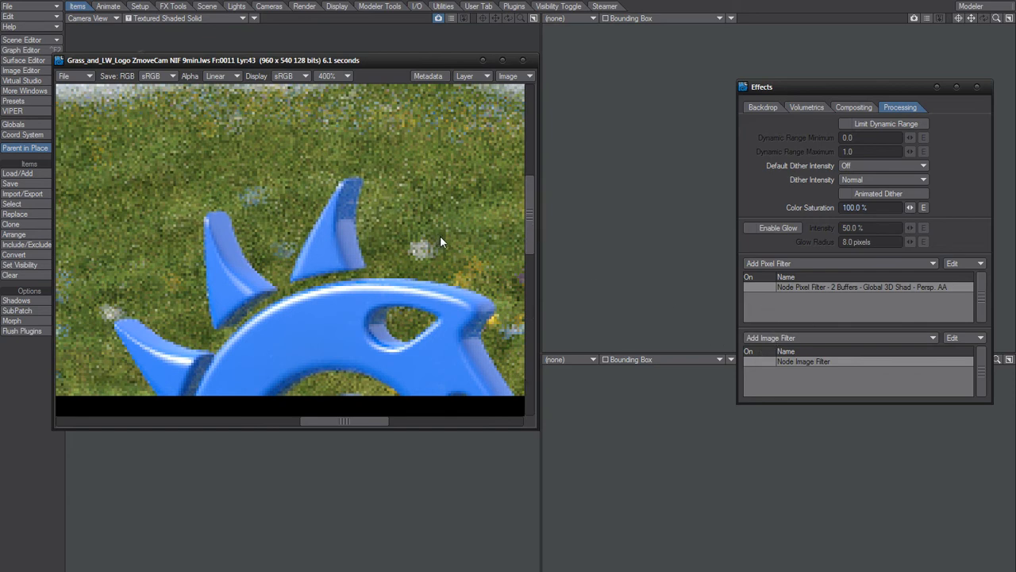
# Close the comparison render, re-enable the Node Pixel Filter and Node Image Filter, and render the full frame
pyautogui.click(524, 60)
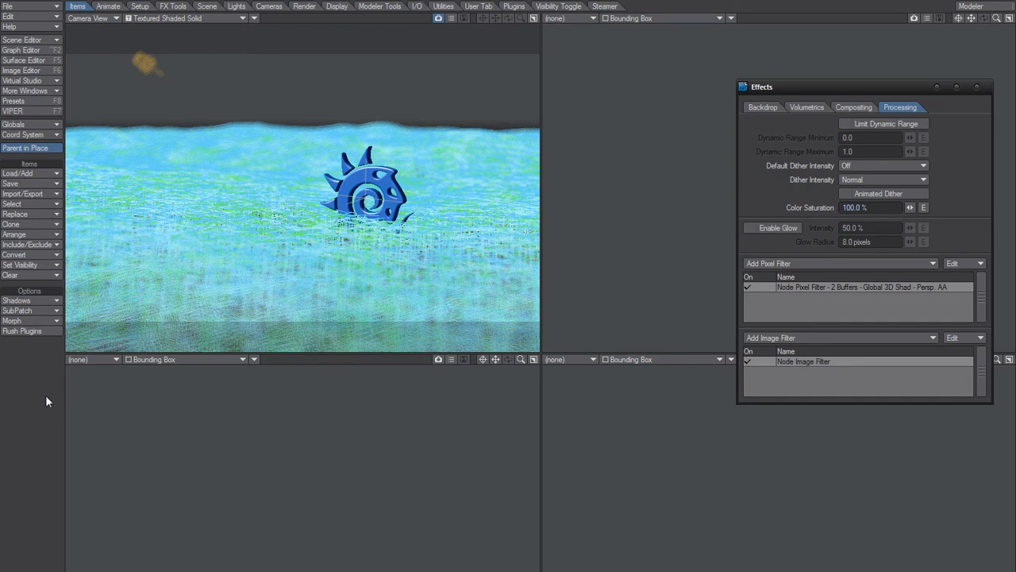
pyautogui.press('F9')
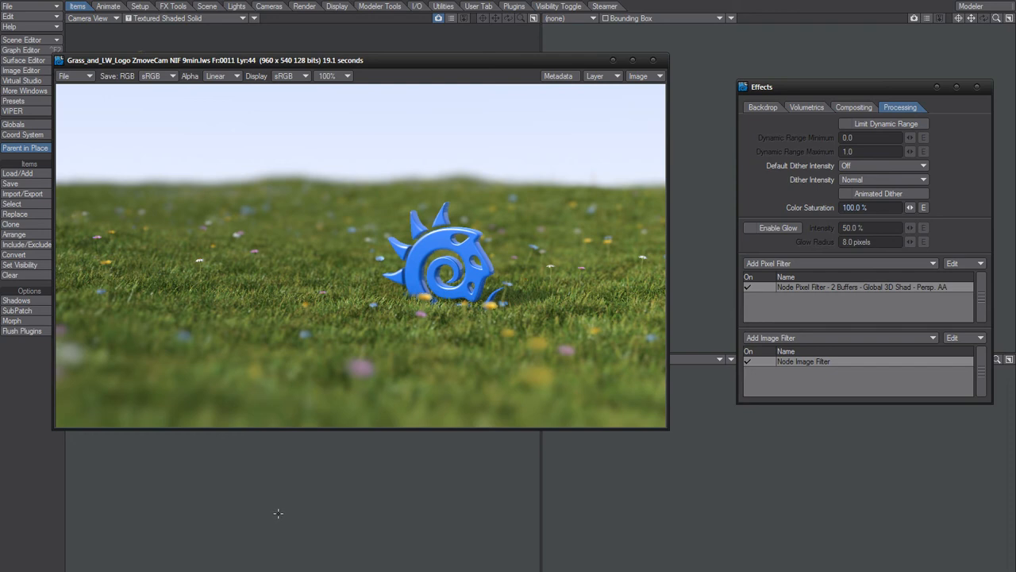
pyautogui.moveTo(411, 59); pyautogui.dragTo(431, 65)
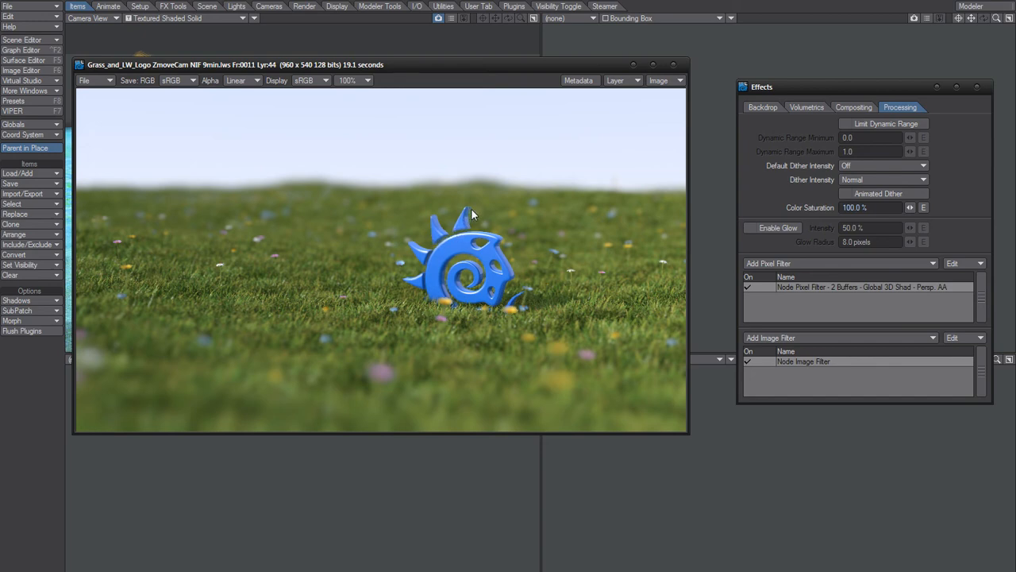
# Examine the logo's edges and the blurred grass around it in the full render at 400% and 300%
pyautogui.click(359, 81)
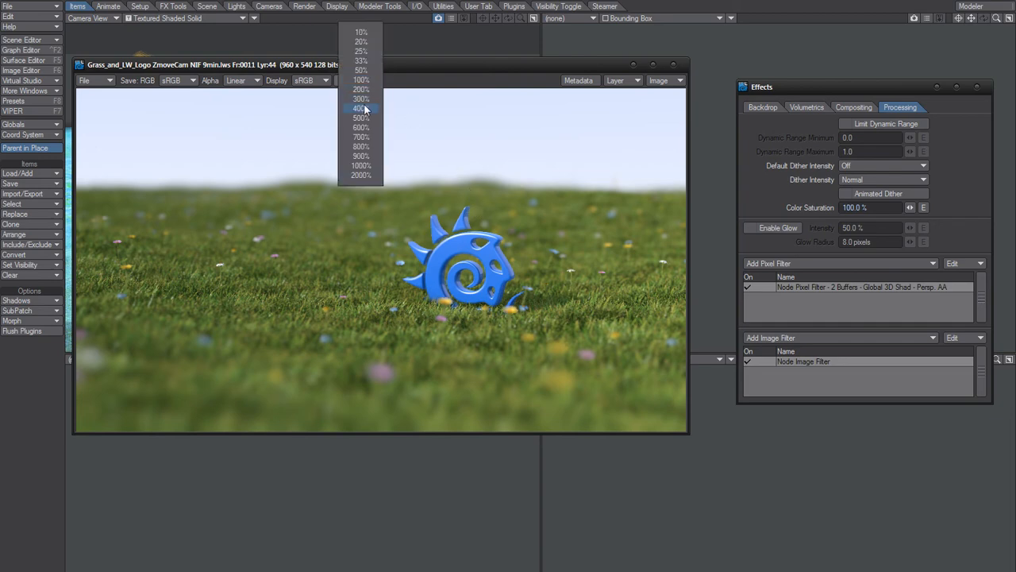
pyautogui.click(361, 108)
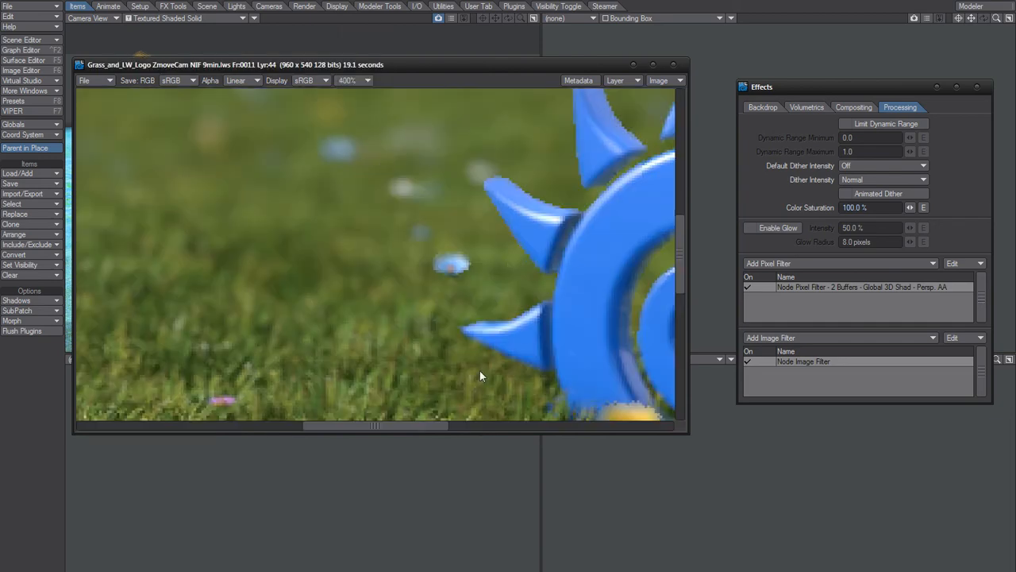
pyautogui.moveTo(432, 425); pyautogui.dragTo(493, 423)
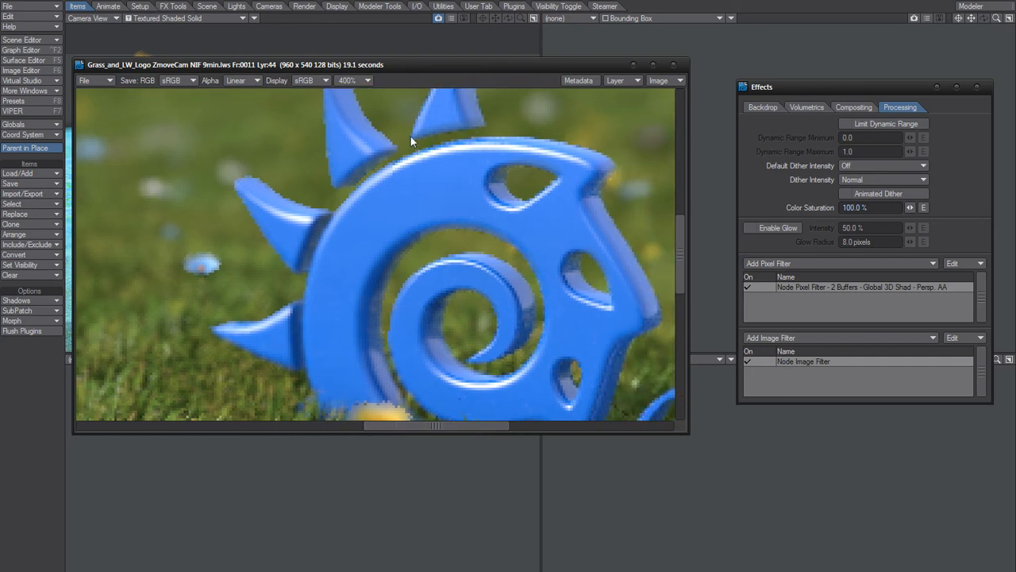
pyautogui.click(359, 80)
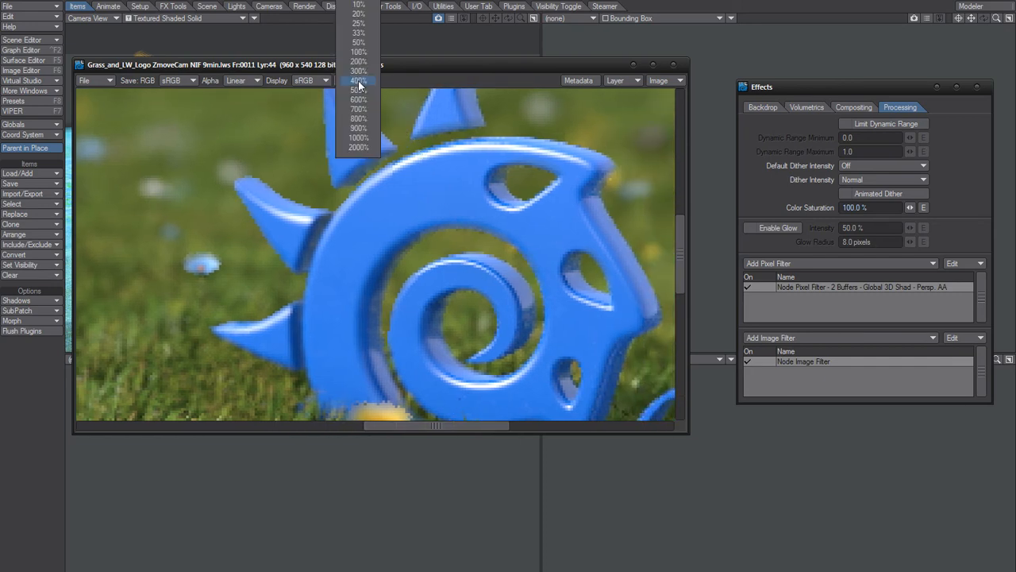
pyautogui.click(361, 71)
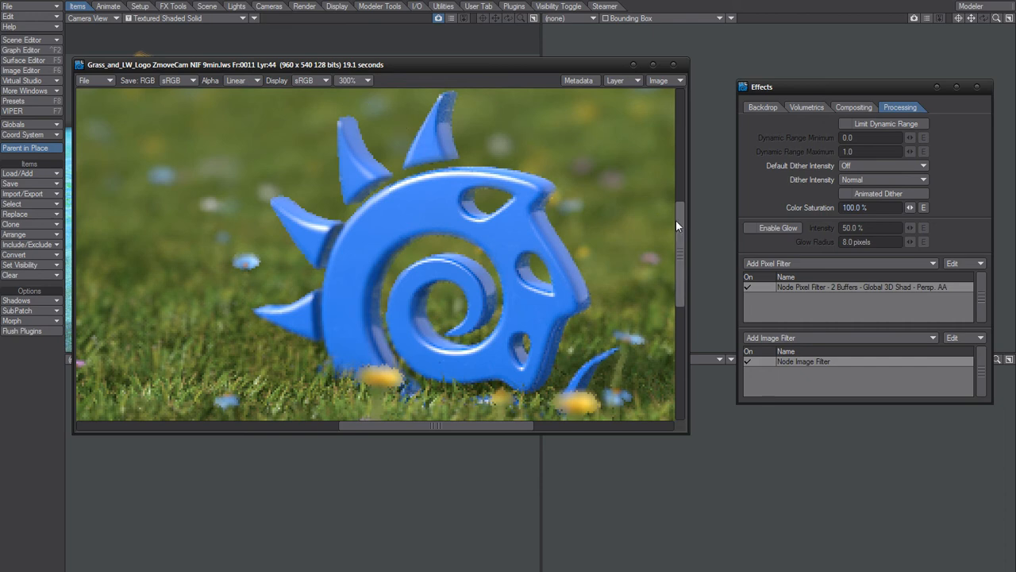
pyautogui.scroll(2, 677, 221)
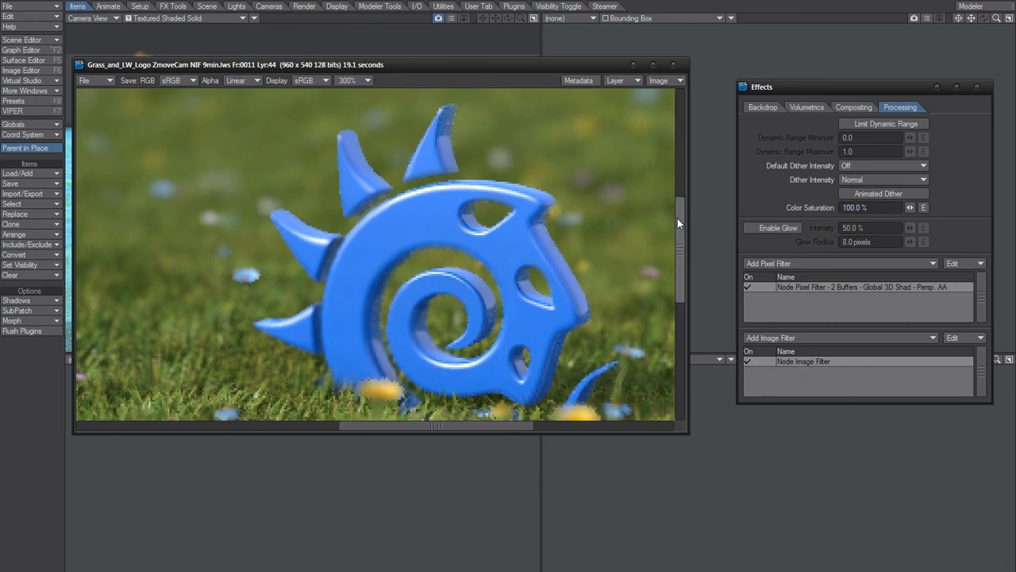
pyautogui.scroll(-3, 677, 218)
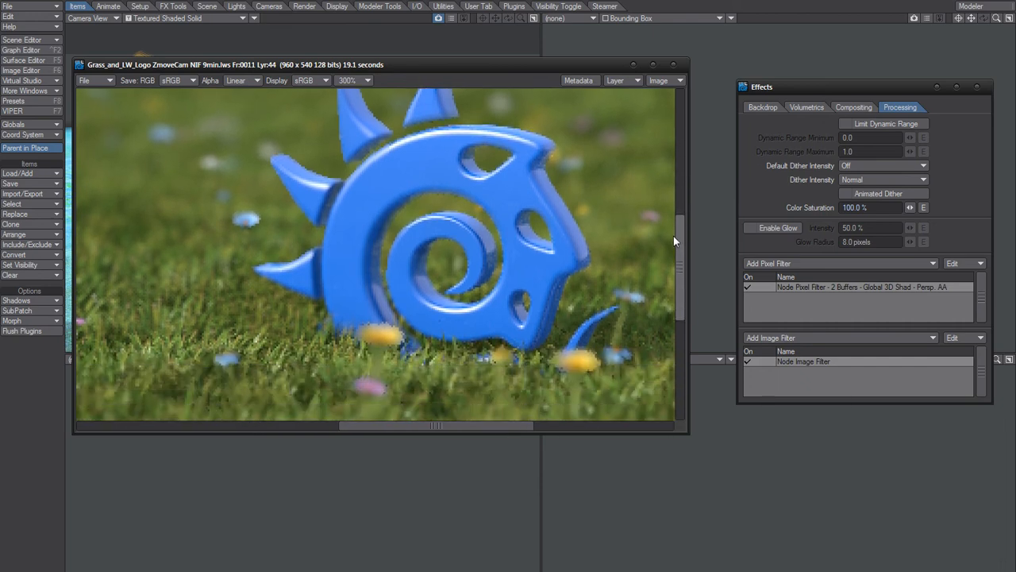
pyautogui.moveTo(675, 242); pyautogui.dragTo(676, 234)
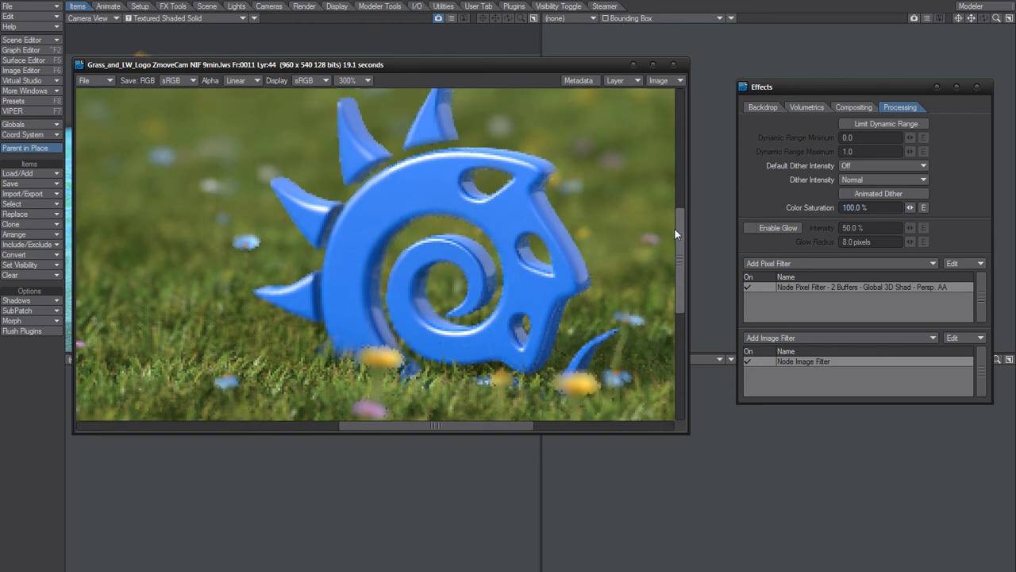
# Examine the focus falloff across the grass, flowers and logo at 200% and 400%, and return the render view to 100%
pyautogui.click(353, 80)
pyautogui.click(348, 73)
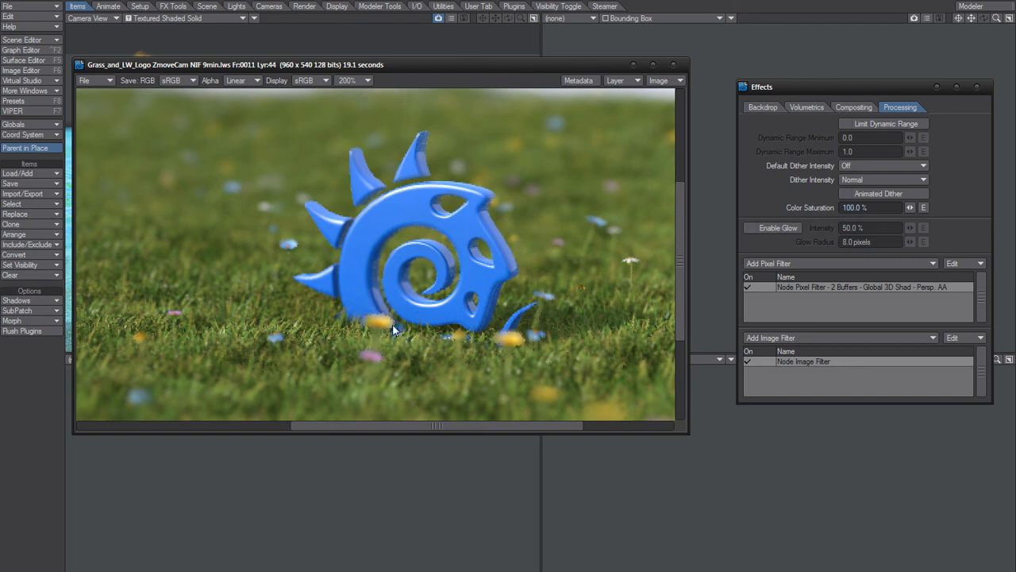
pyautogui.moveTo(414, 425)
pyautogui.mouseDown()
pyautogui.moveTo(380, 425)
pyautogui.moveTo(399, 426)
pyautogui.mouseUp()
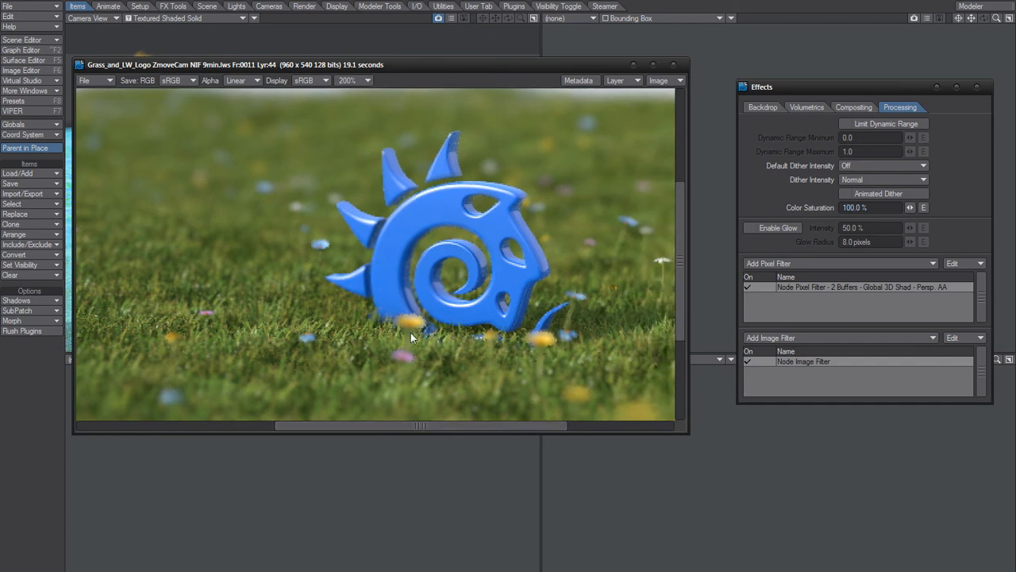
pyautogui.moveTo(406, 421); pyautogui.dragTo(504, 415)
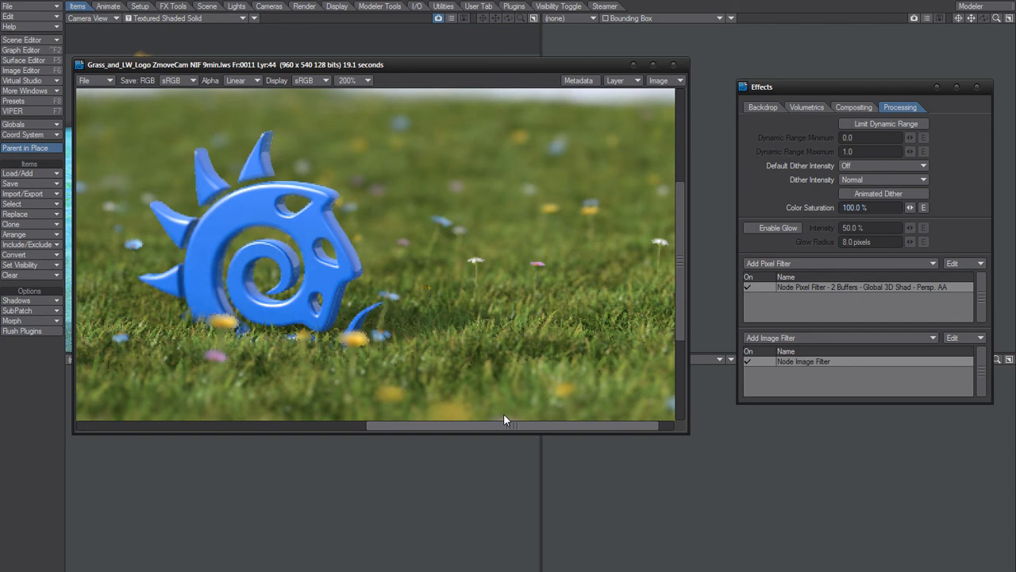
pyautogui.moveTo(504, 413); pyautogui.dragTo(415, 413)
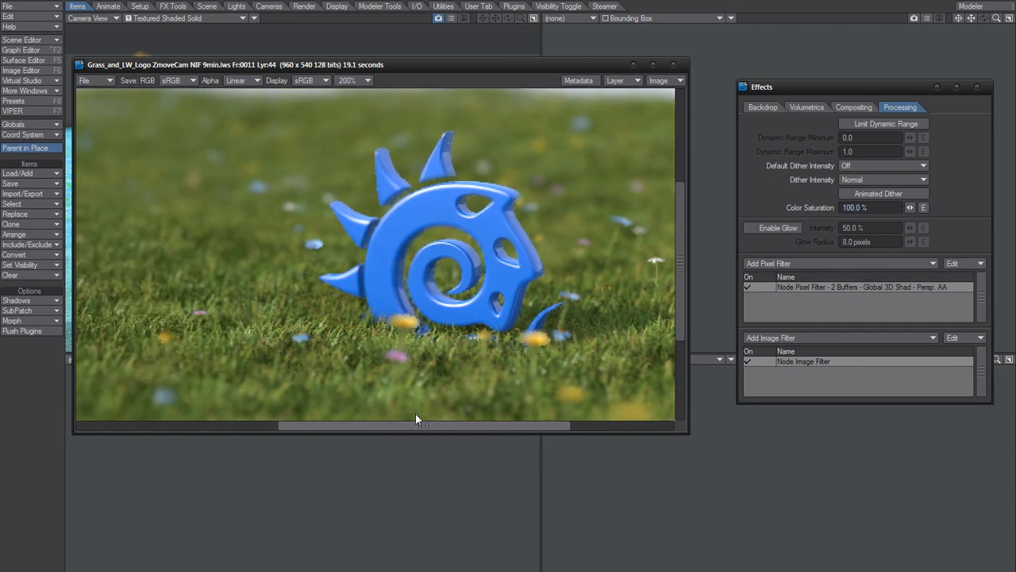
pyautogui.moveTo(415, 412)
pyautogui.mouseDown()
pyautogui.moveTo(228, 401)
pyautogui.moveTo(194, 408)
pyautogui.moveTo(405, 415)
pyautogui.mouseUp()
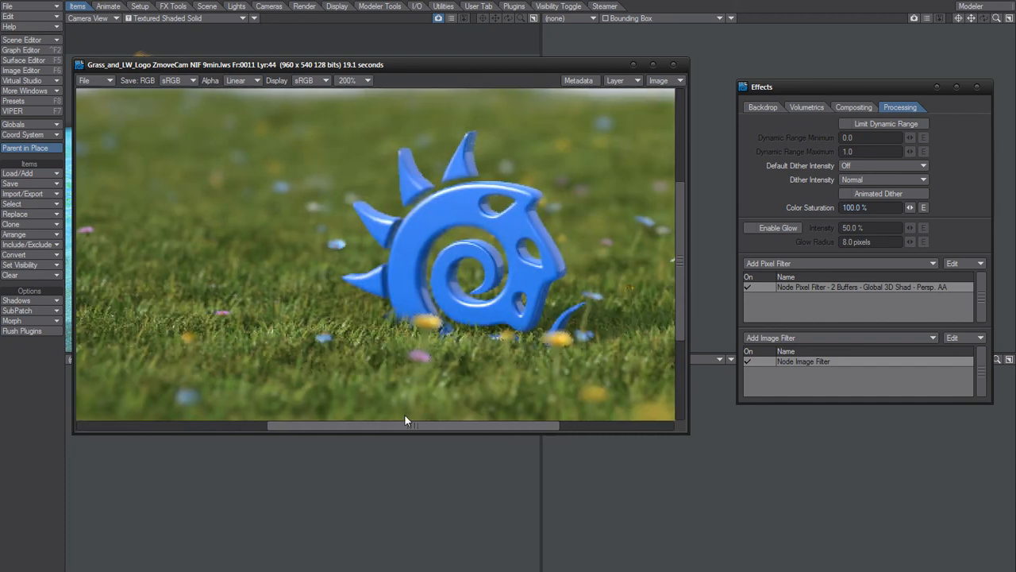
pyautogui.click(357, 80)
pyautogui.click(355, 91)
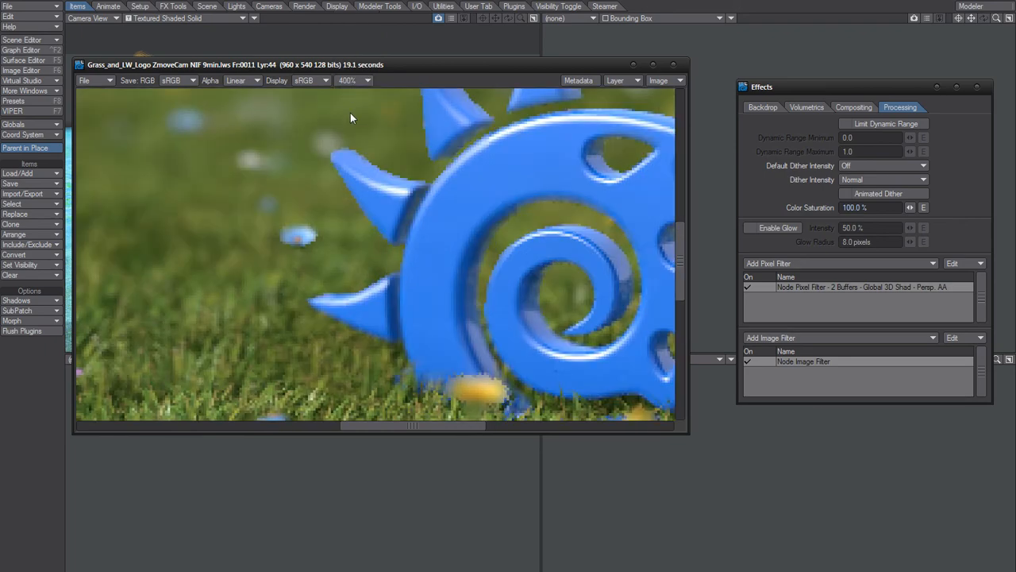
pyautogui.click(354, 81)
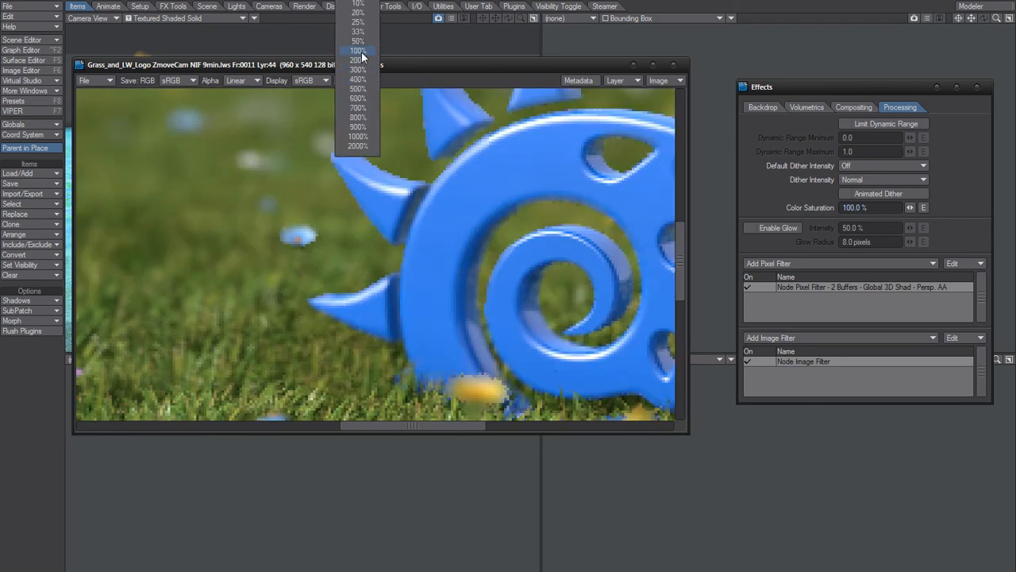
pyautogui.click(358, 51)
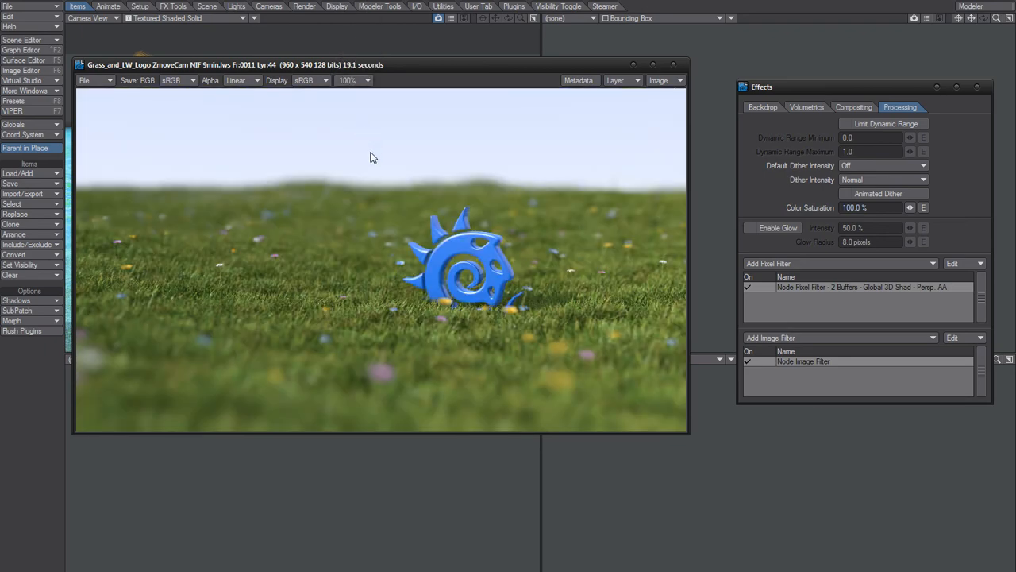